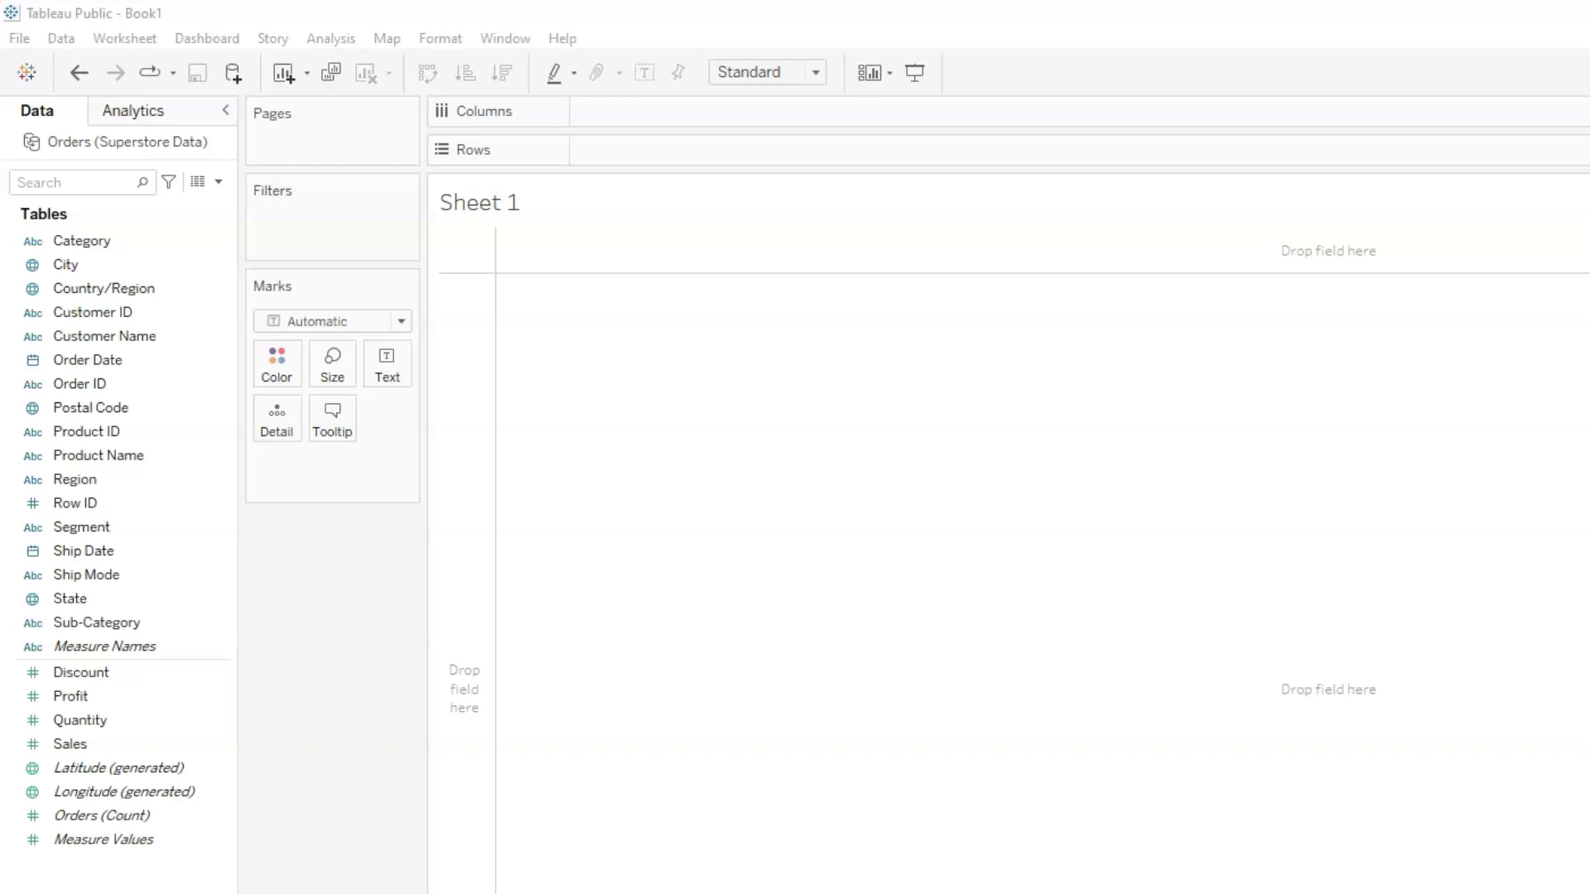
# - Place YEAR(Order Date) on Columns, trying Rows briefly, so years 2018–2021 run across Sheet 1
pyautogui.click(1326, 578)
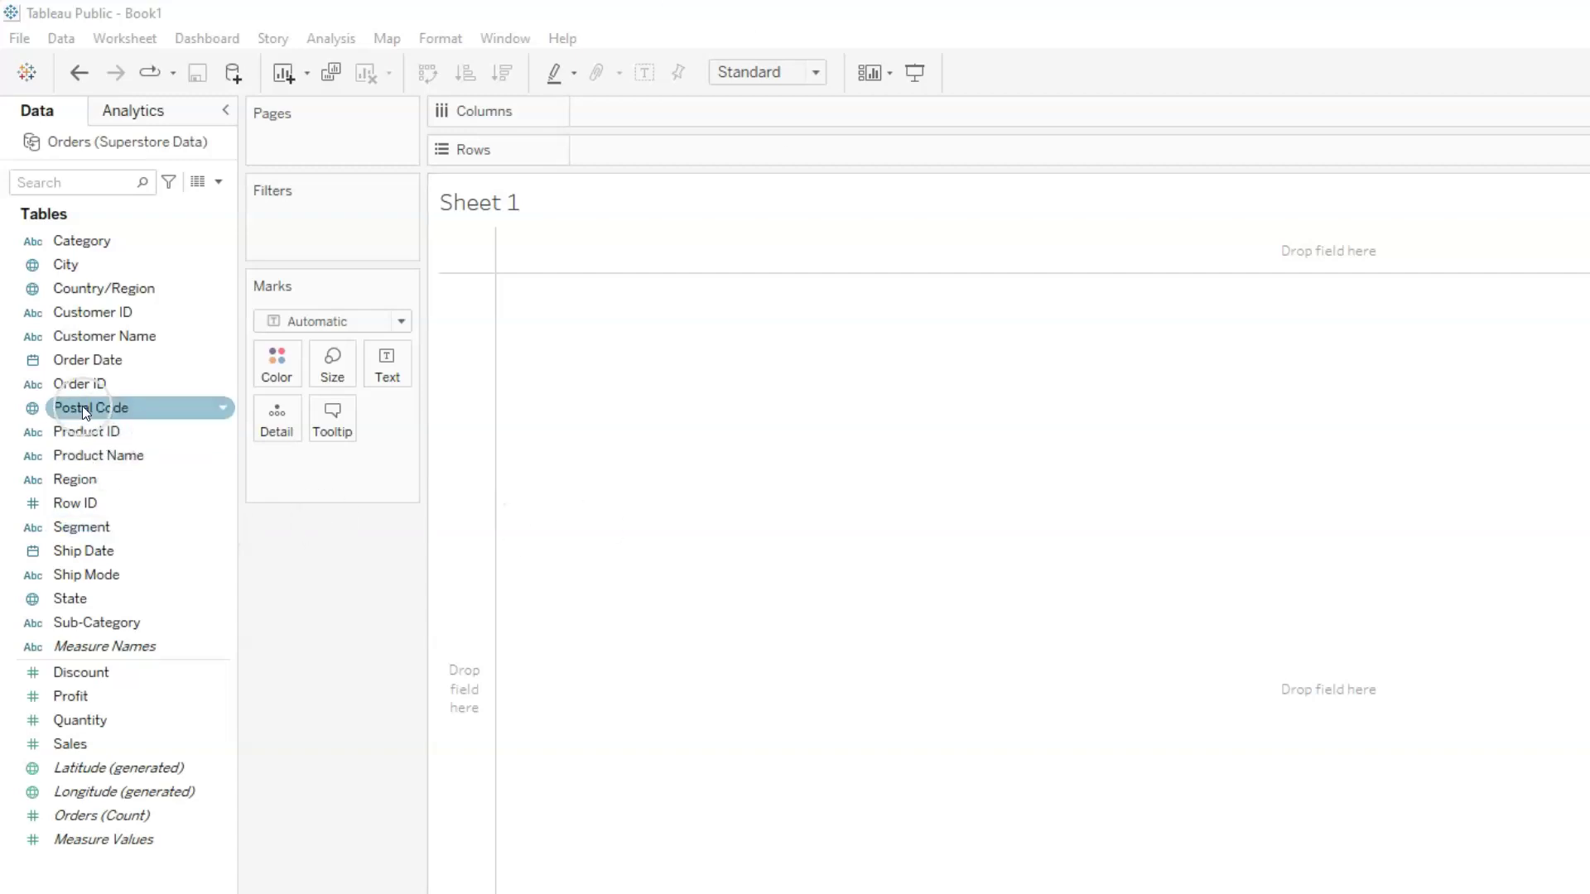
pyautogui.click(72, 363)
pyautogui.moveTo(72, 366); pyautogui.dragTo(650, 111)
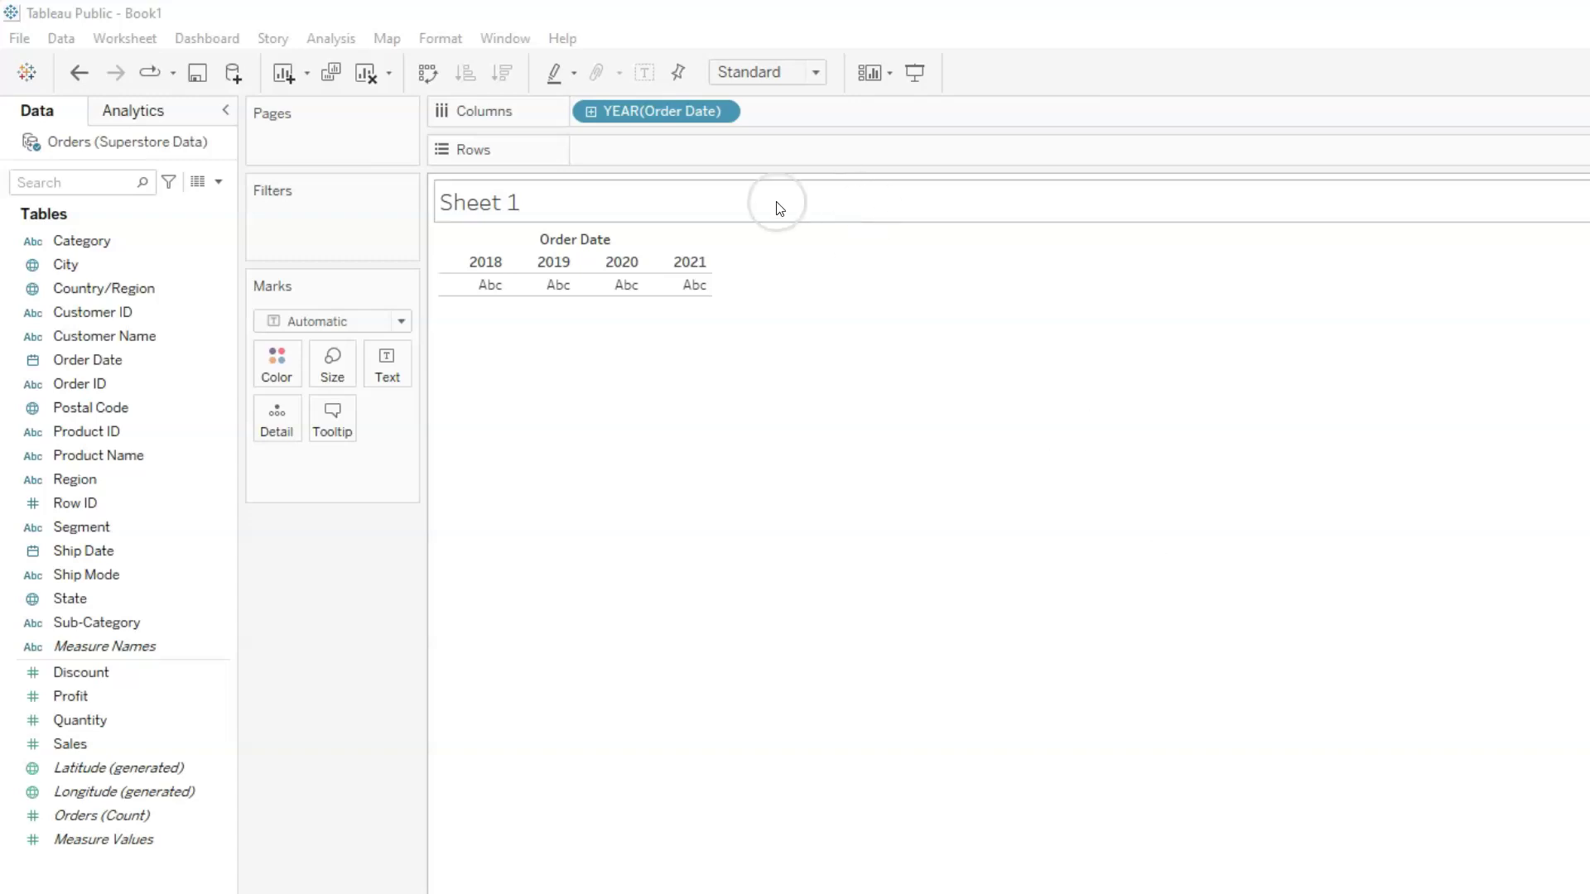
pyautogui.click(656, 116)
pyautogui.moveTo(663, 109); pyautogui.dragTo(648, 149)
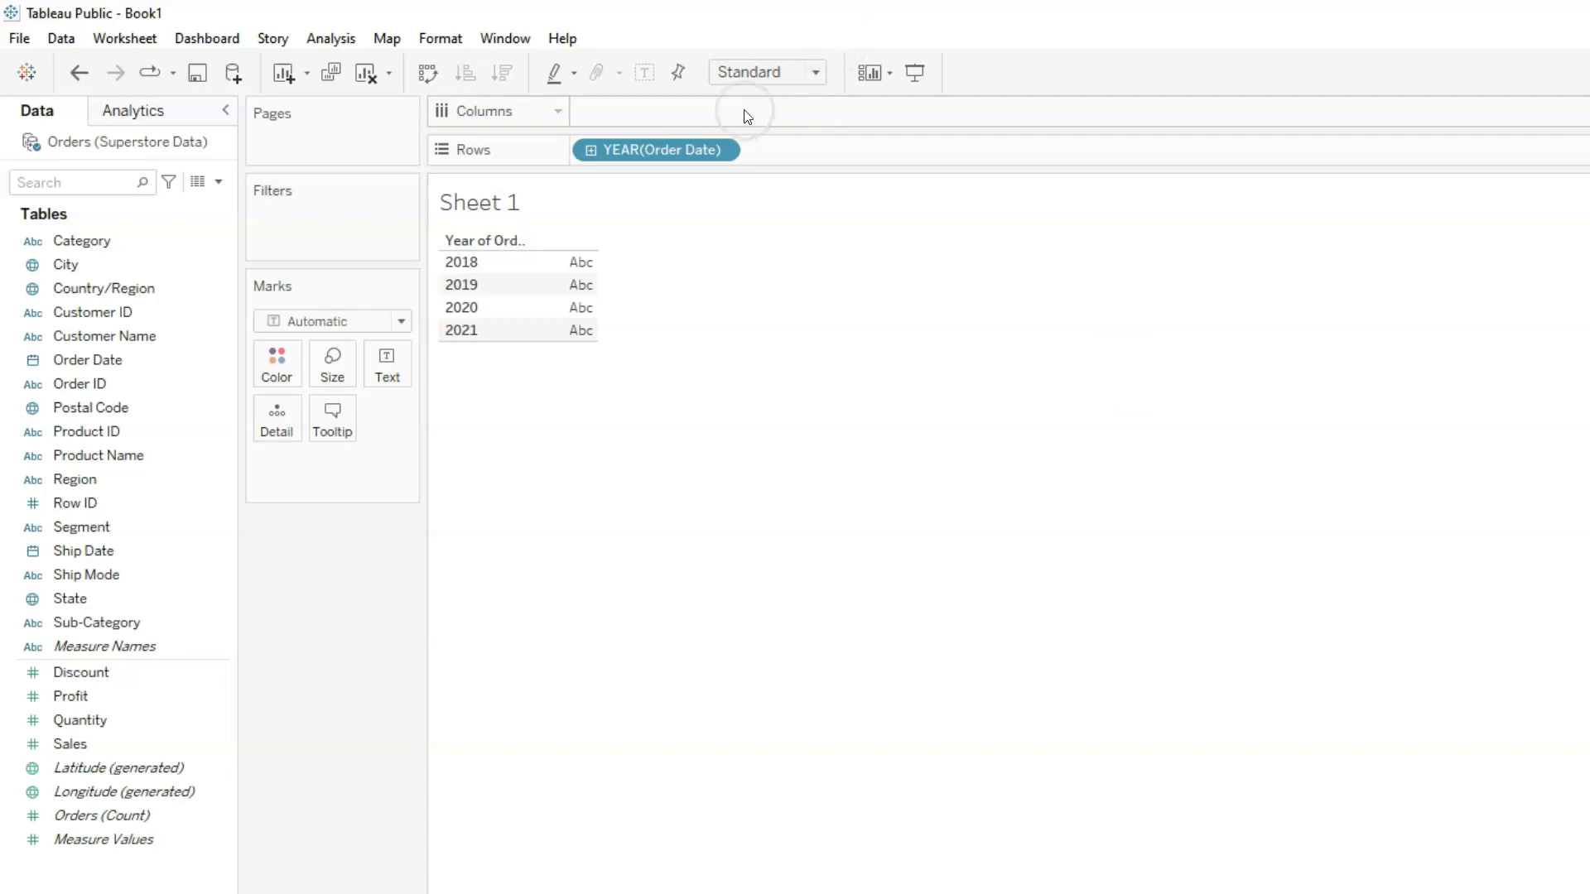
pyautogui.moveTo(649, 149); pyautogui.dragTo(654, 108)
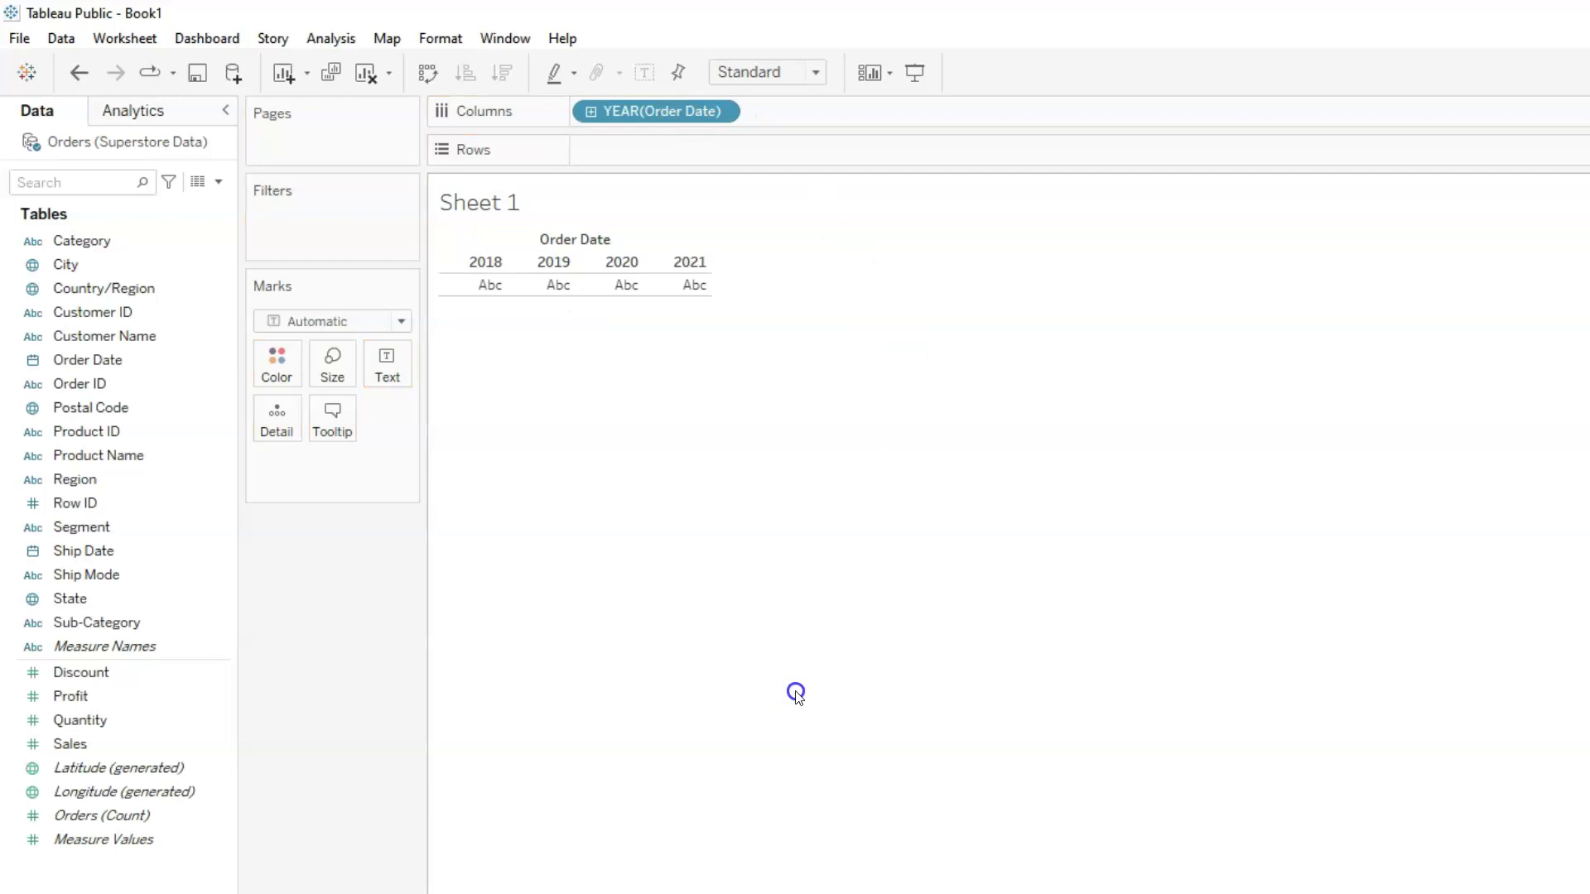
# - Add SUM(Sales) to Rows to draw a yearly sales line chart for 2018–2021
pyautogui.moveTo(71, 744); pyautogui.dragTo(671, 234)
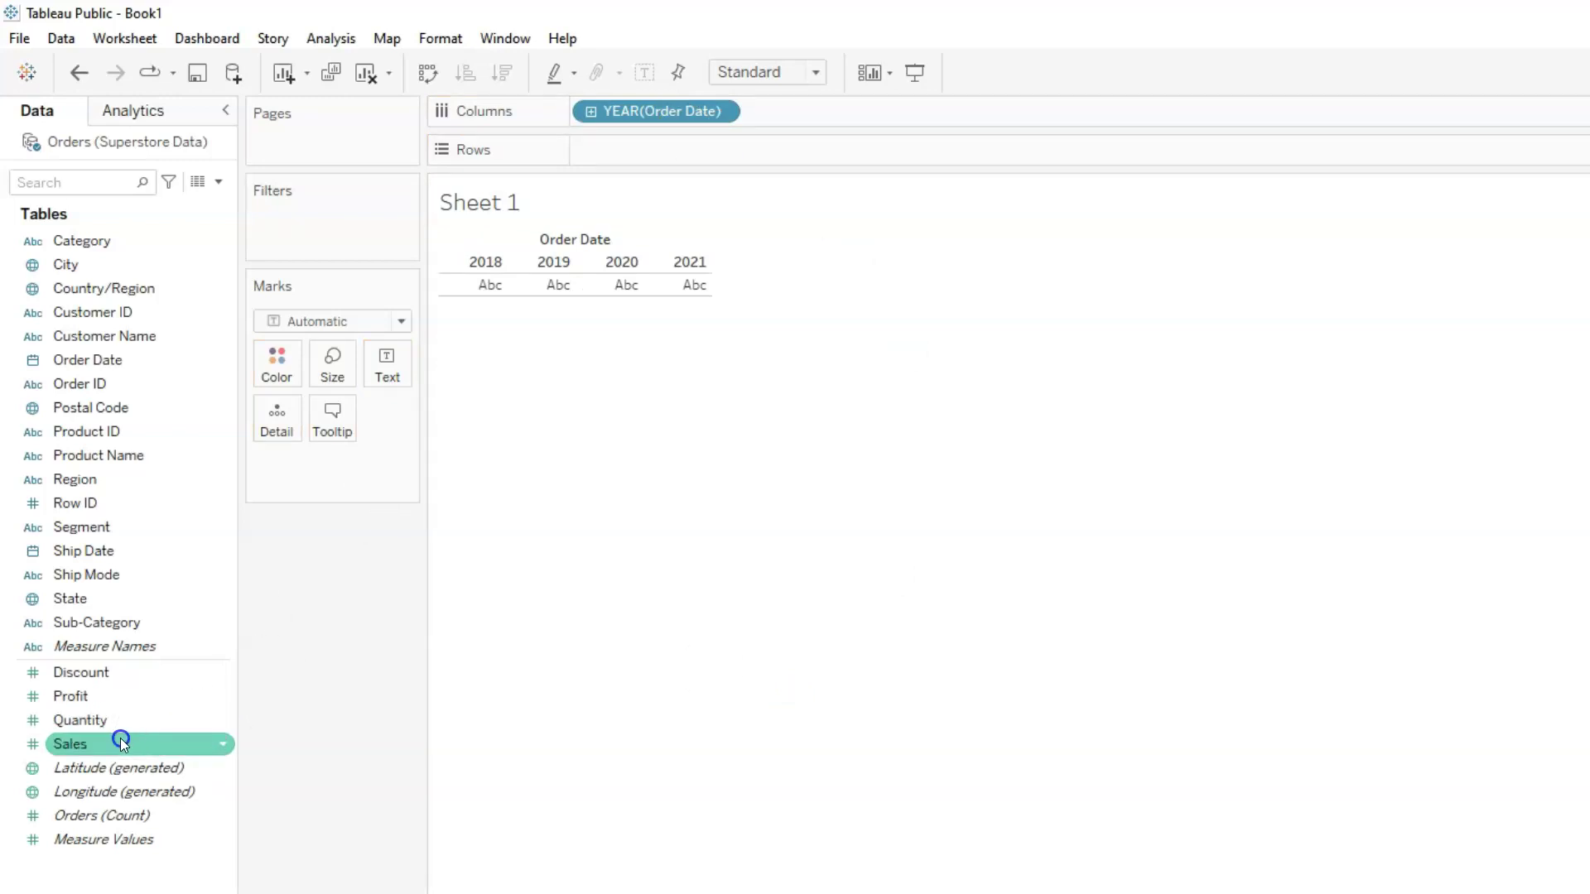
pyautogui.moveTo(562, 119); pyautogui.dragTo(548, 42)
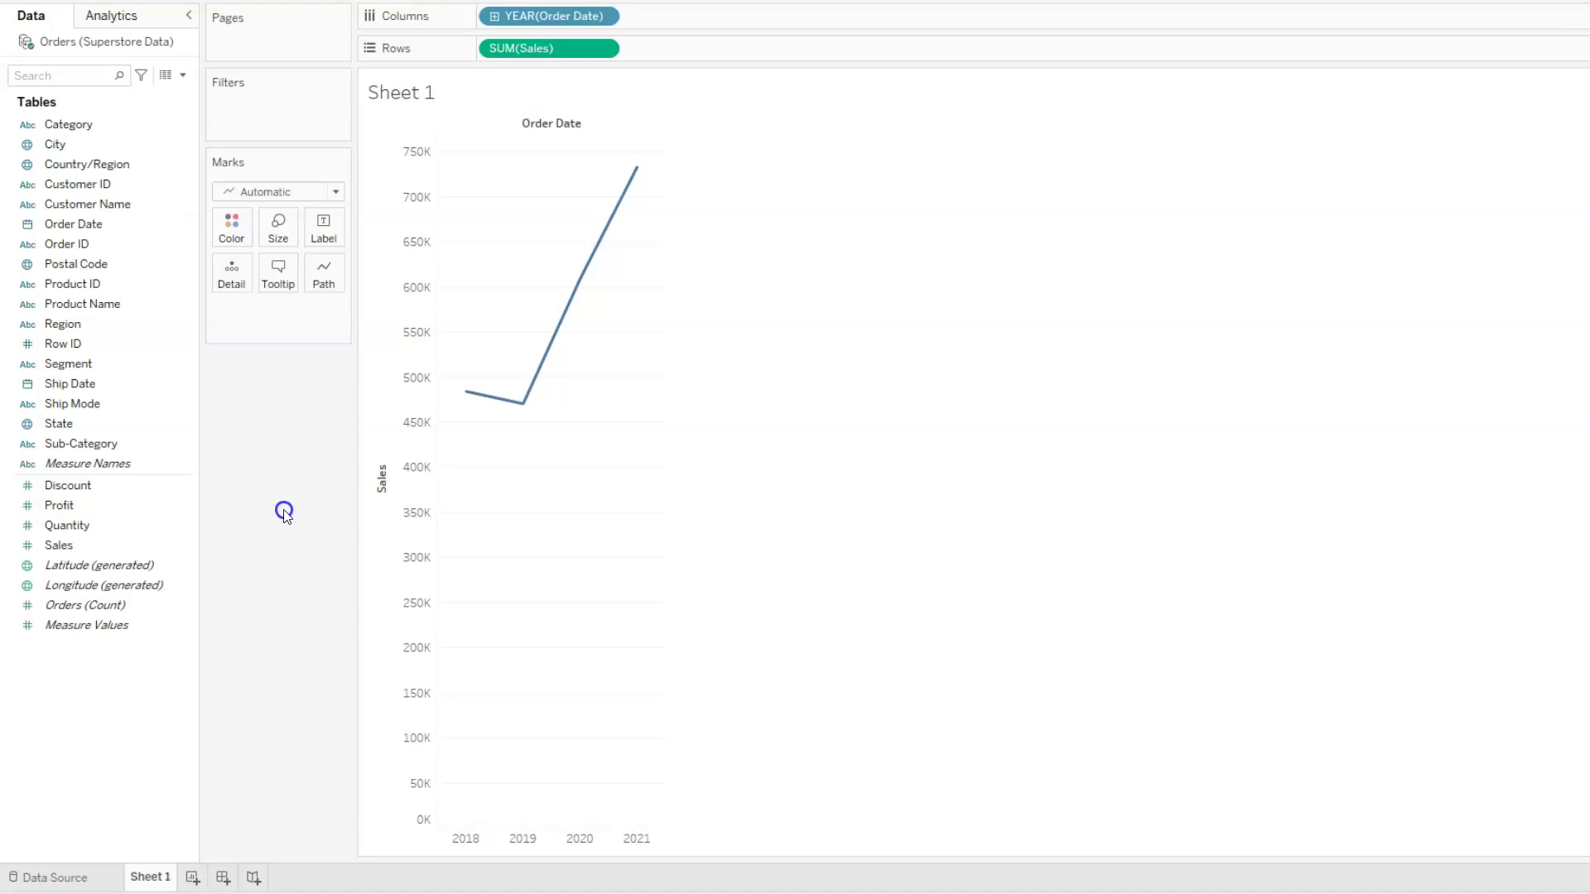
# - Switch the mark type to Bar so yearly sales show as bars, 484,247 to 733,215
pyautogui.click(335, 192)
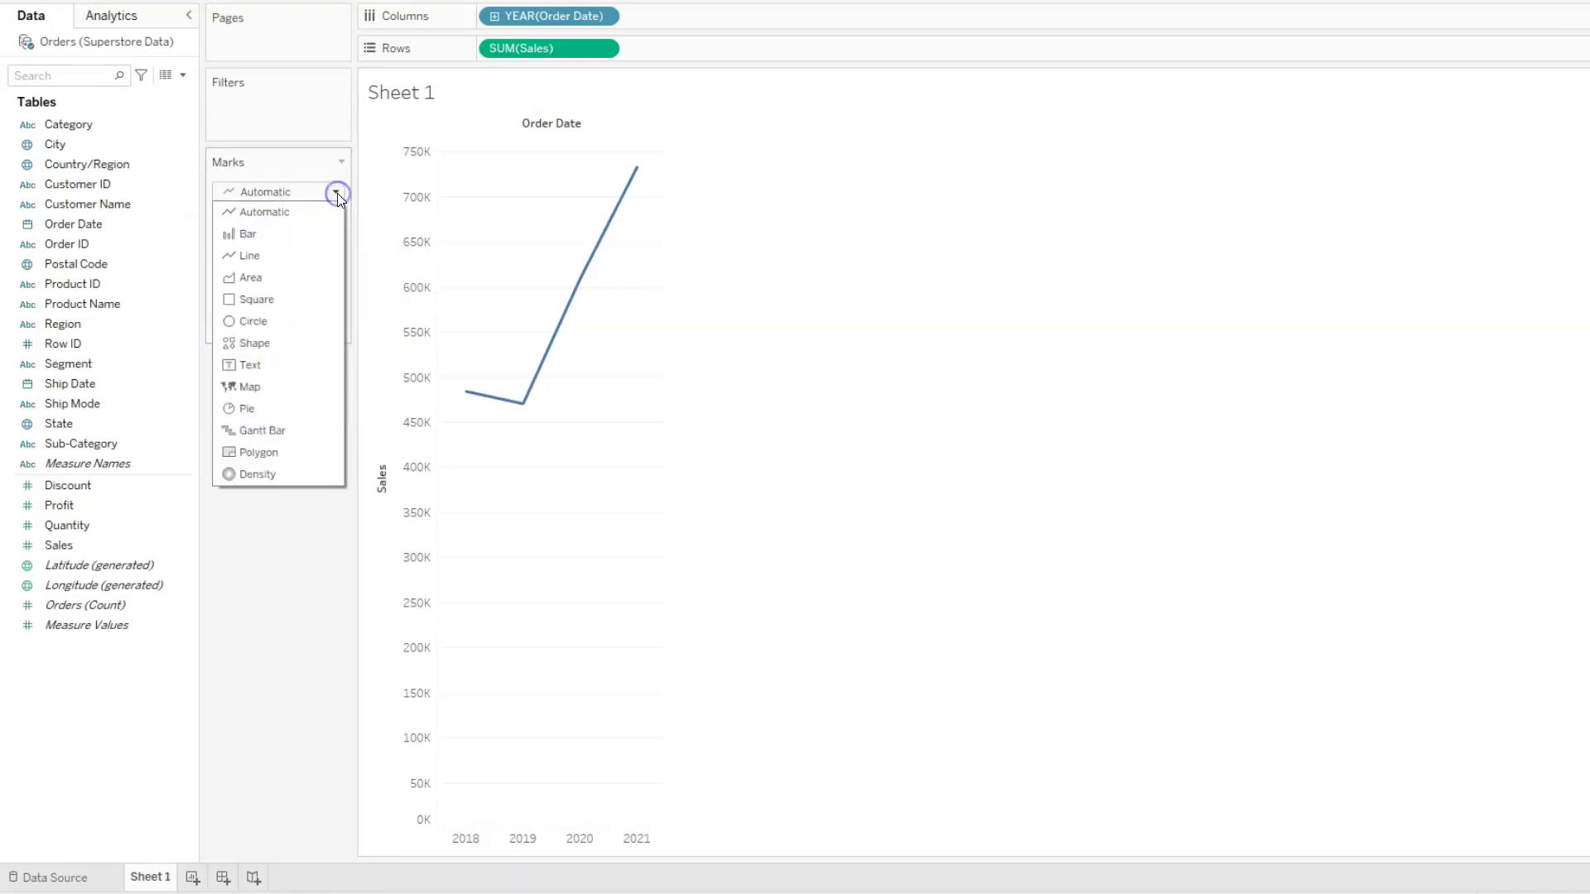
pyautogui.click(253, 236)
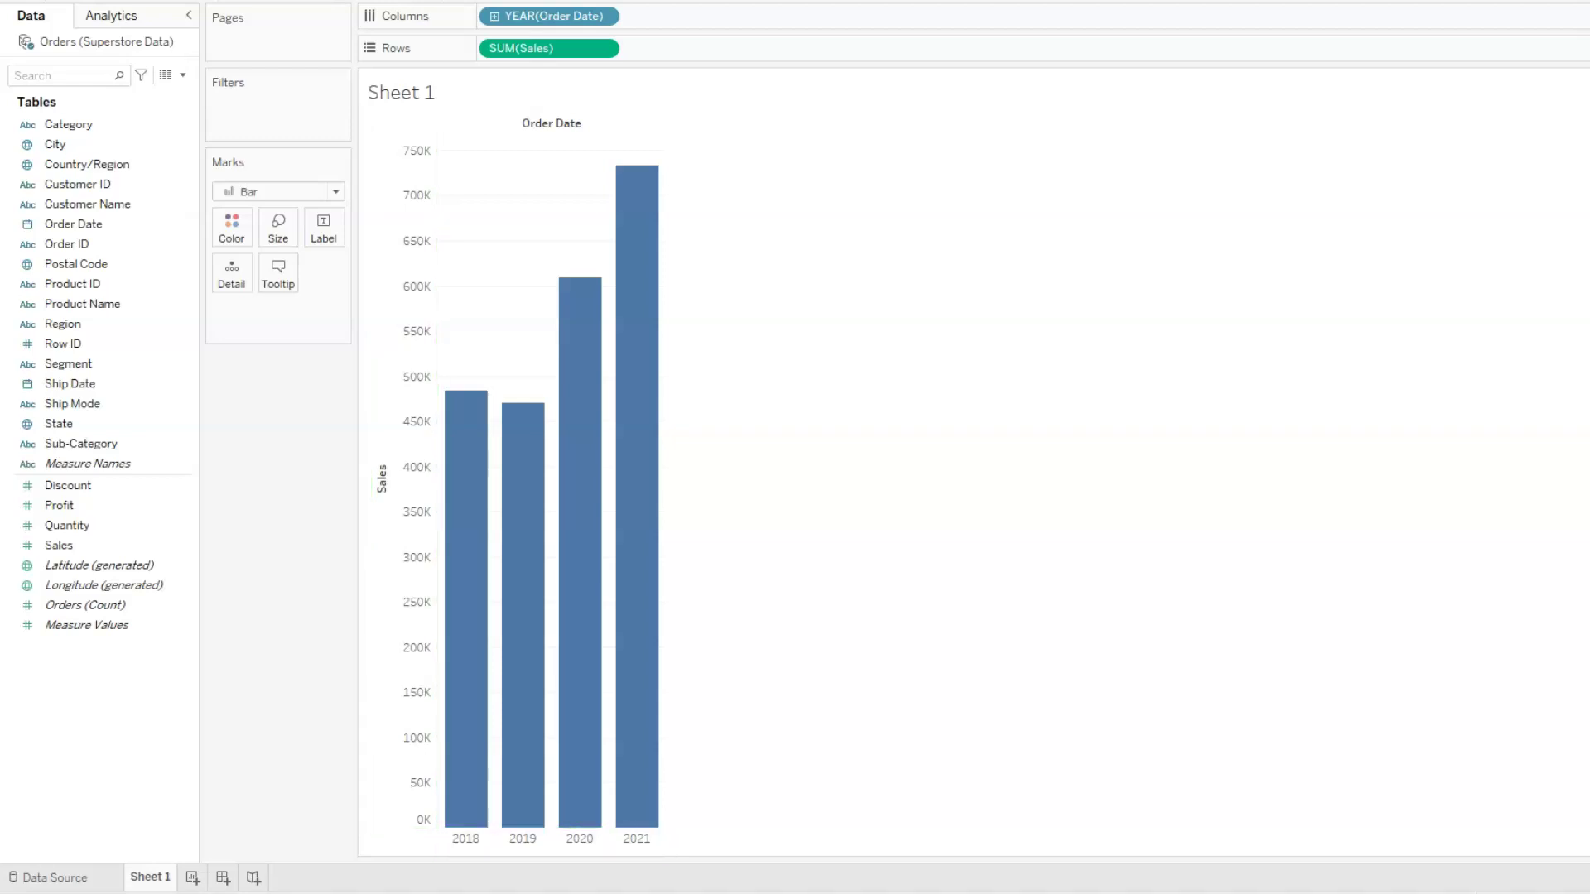
pyautogui.moveTo(447, 534)
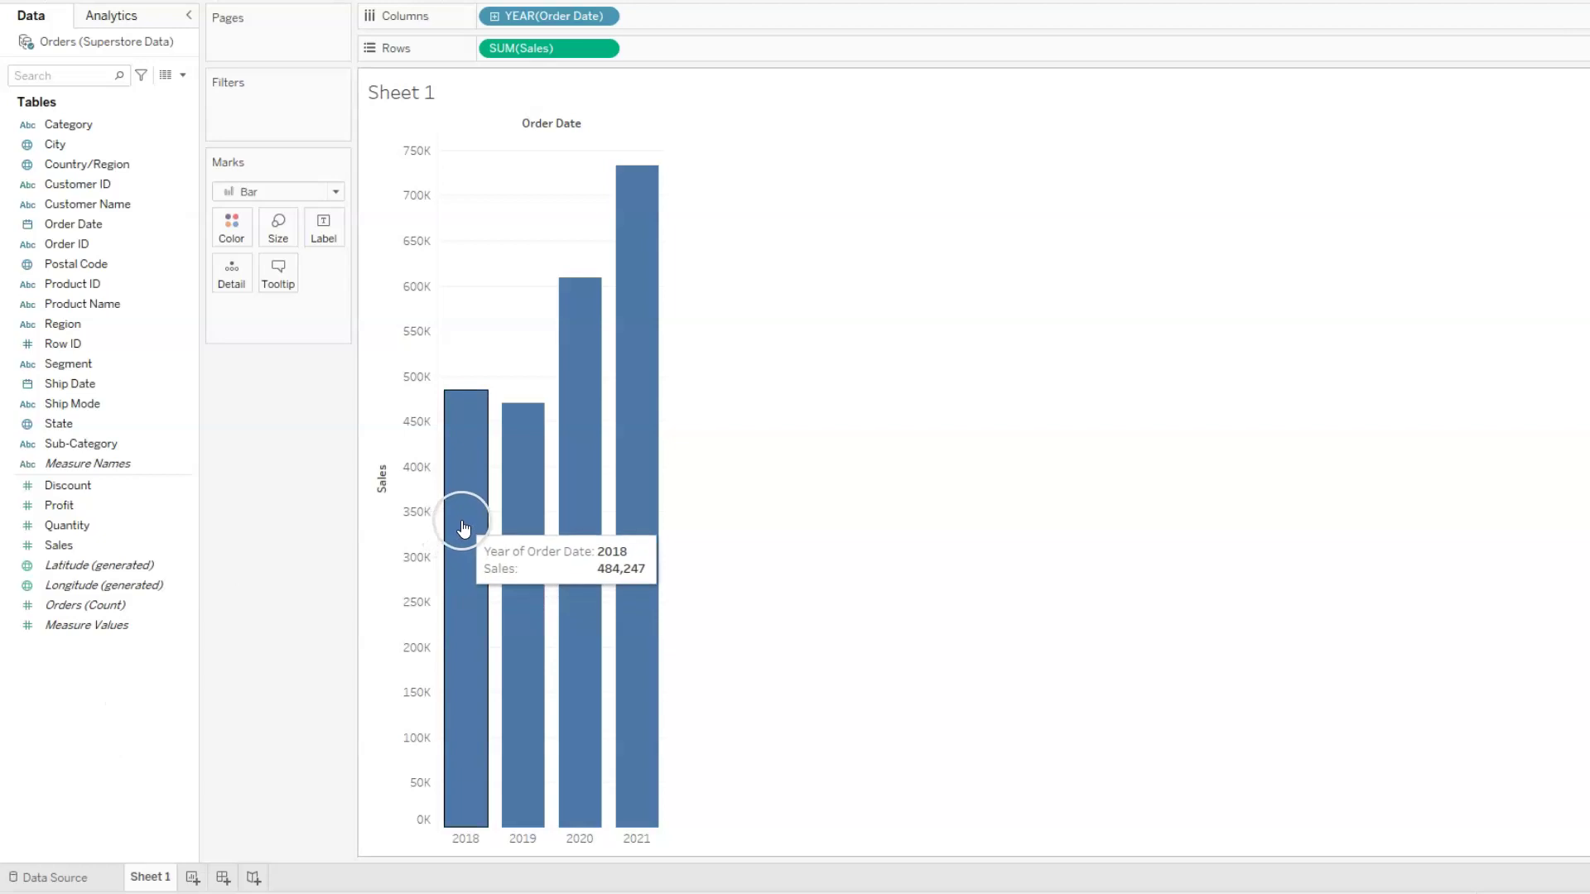
pyautogui.moveTo(634, 509)
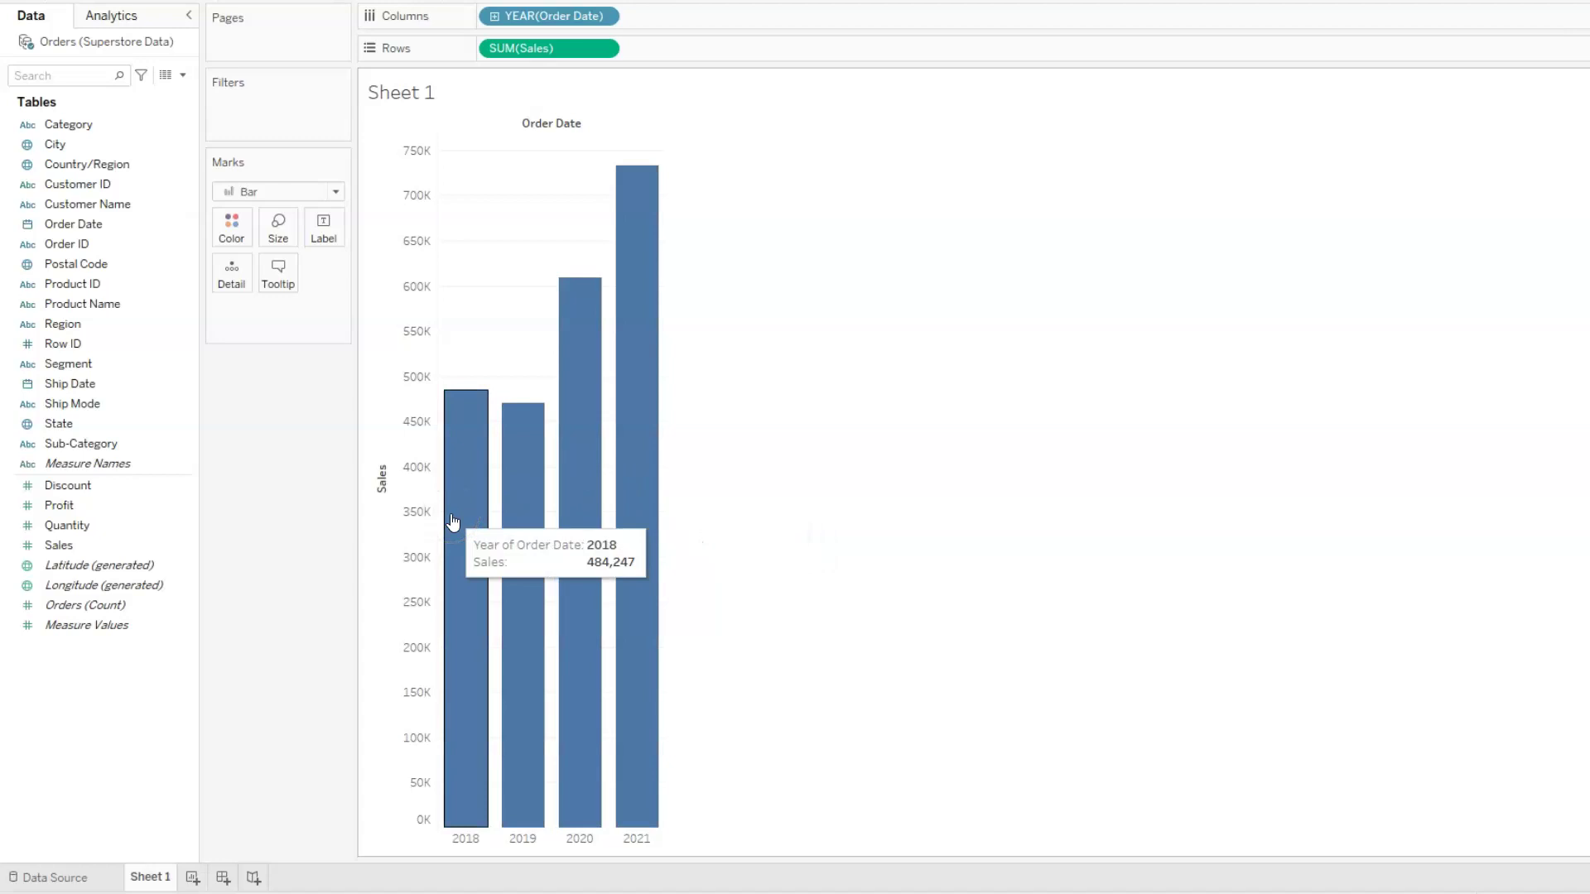
pyautogui.click(830, 467)
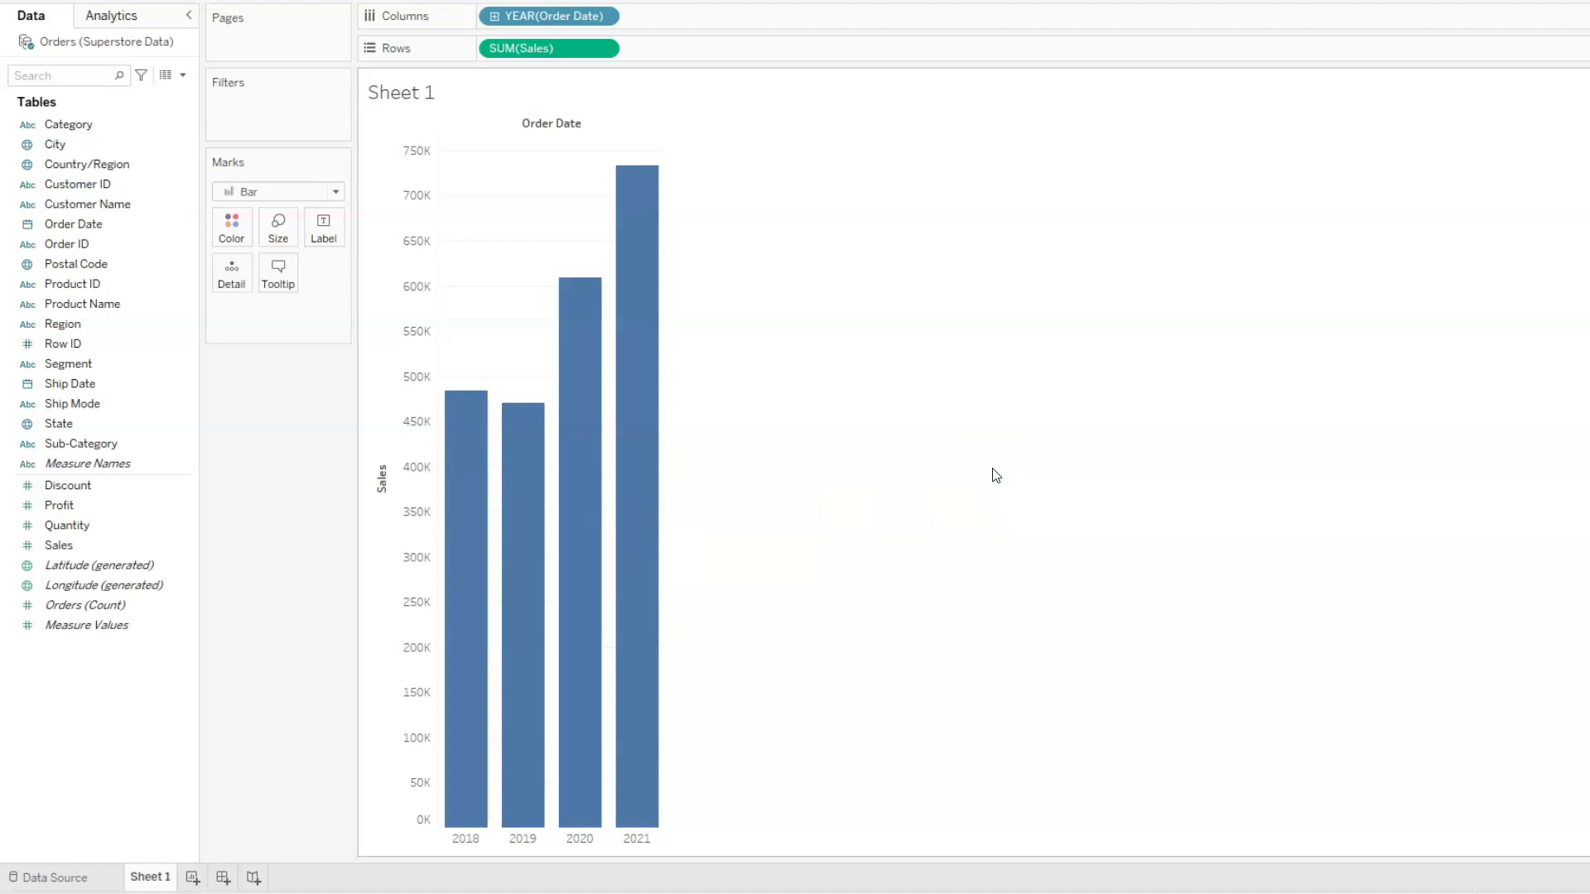
# - Label each yearly bar with its Sales total, e.g. 470,533 for 2019 and 609,206 for 2020
pyautogui.click(1033, 415)
pyautogui.moveTo(59, 545); pyautogui.dragTo(319, 225)
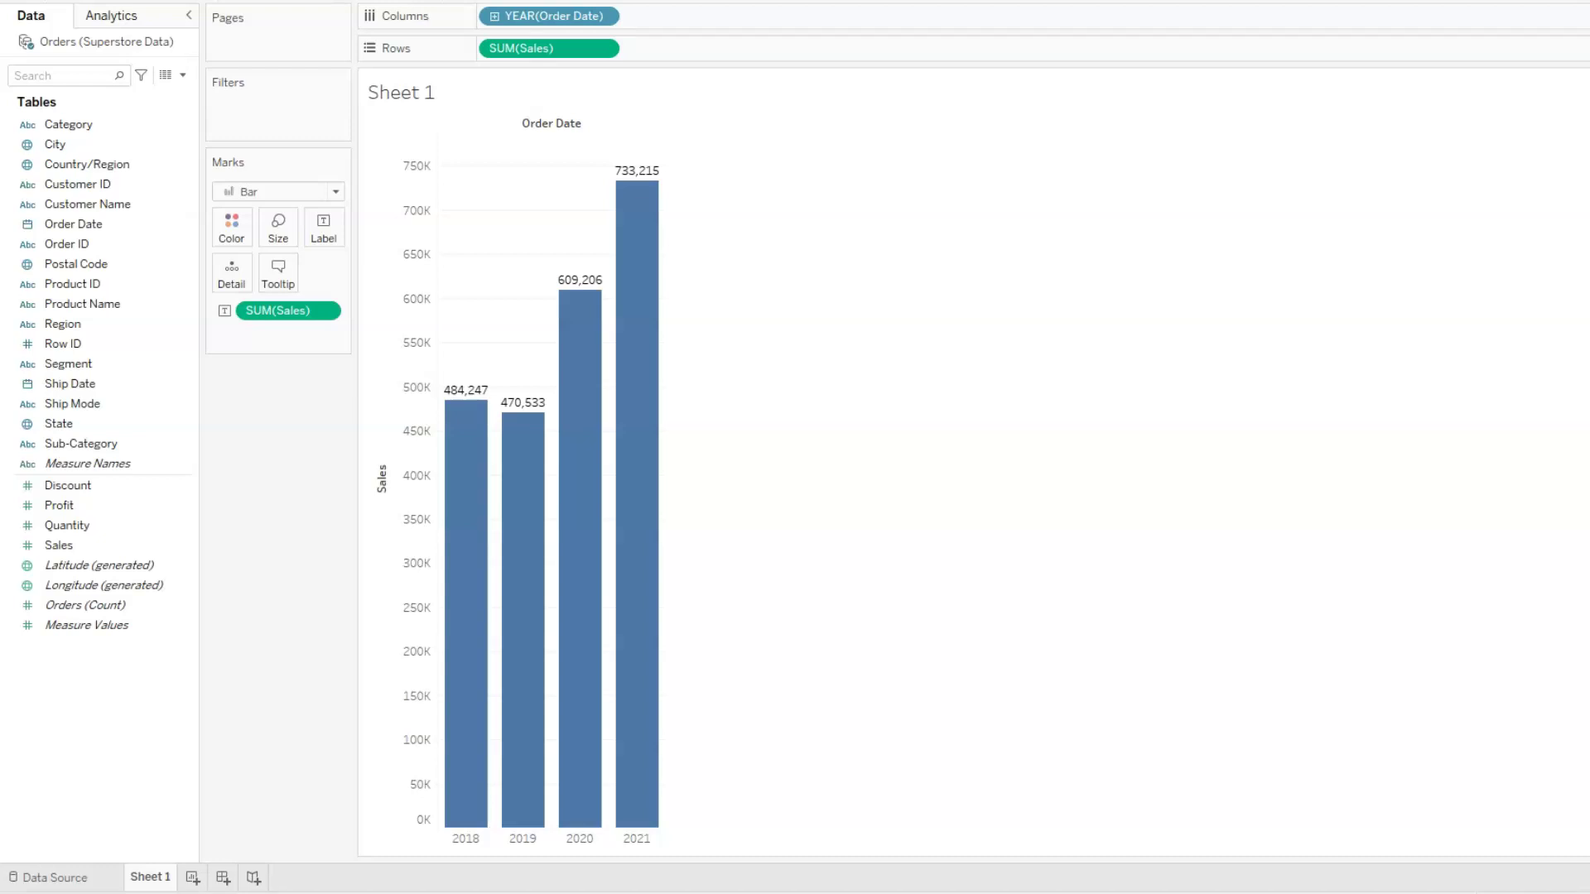
# - Colour the bars by Sales, then by YEAR(Order Date) with a year legend
pyautogui.moveTo(58, 545)
pyautogui.mouseDown()
pyautogui.moveTo(197, 420)
pyautogui.moveTo(231, 227)
pyautogui.mouseUp()
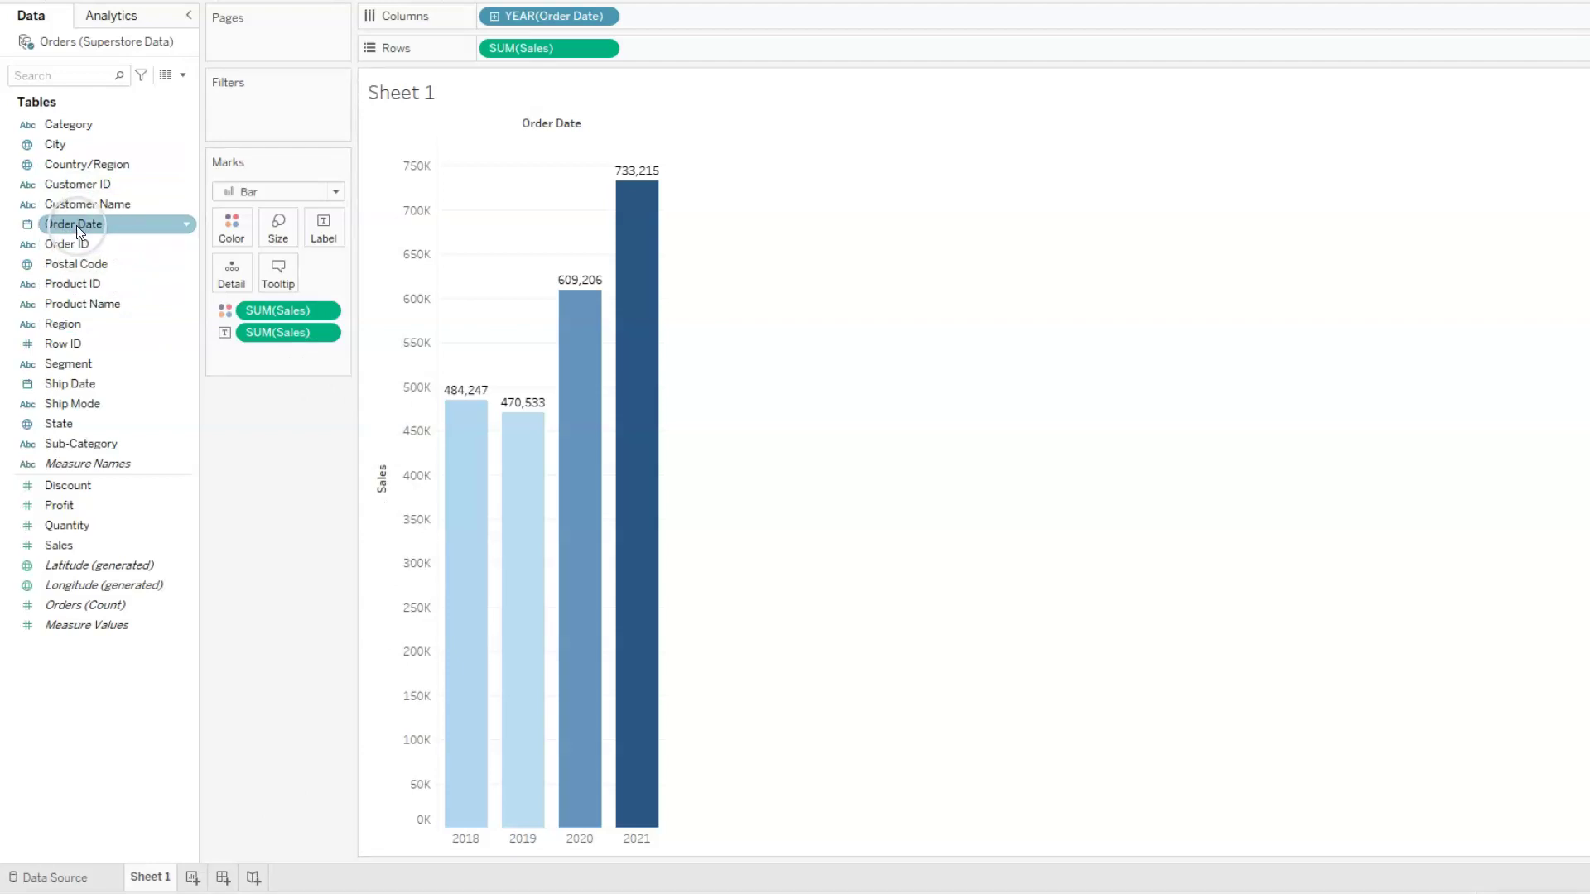
pyautogui.moveTo(76, 225); pyautogui.dragTo(231, 225)
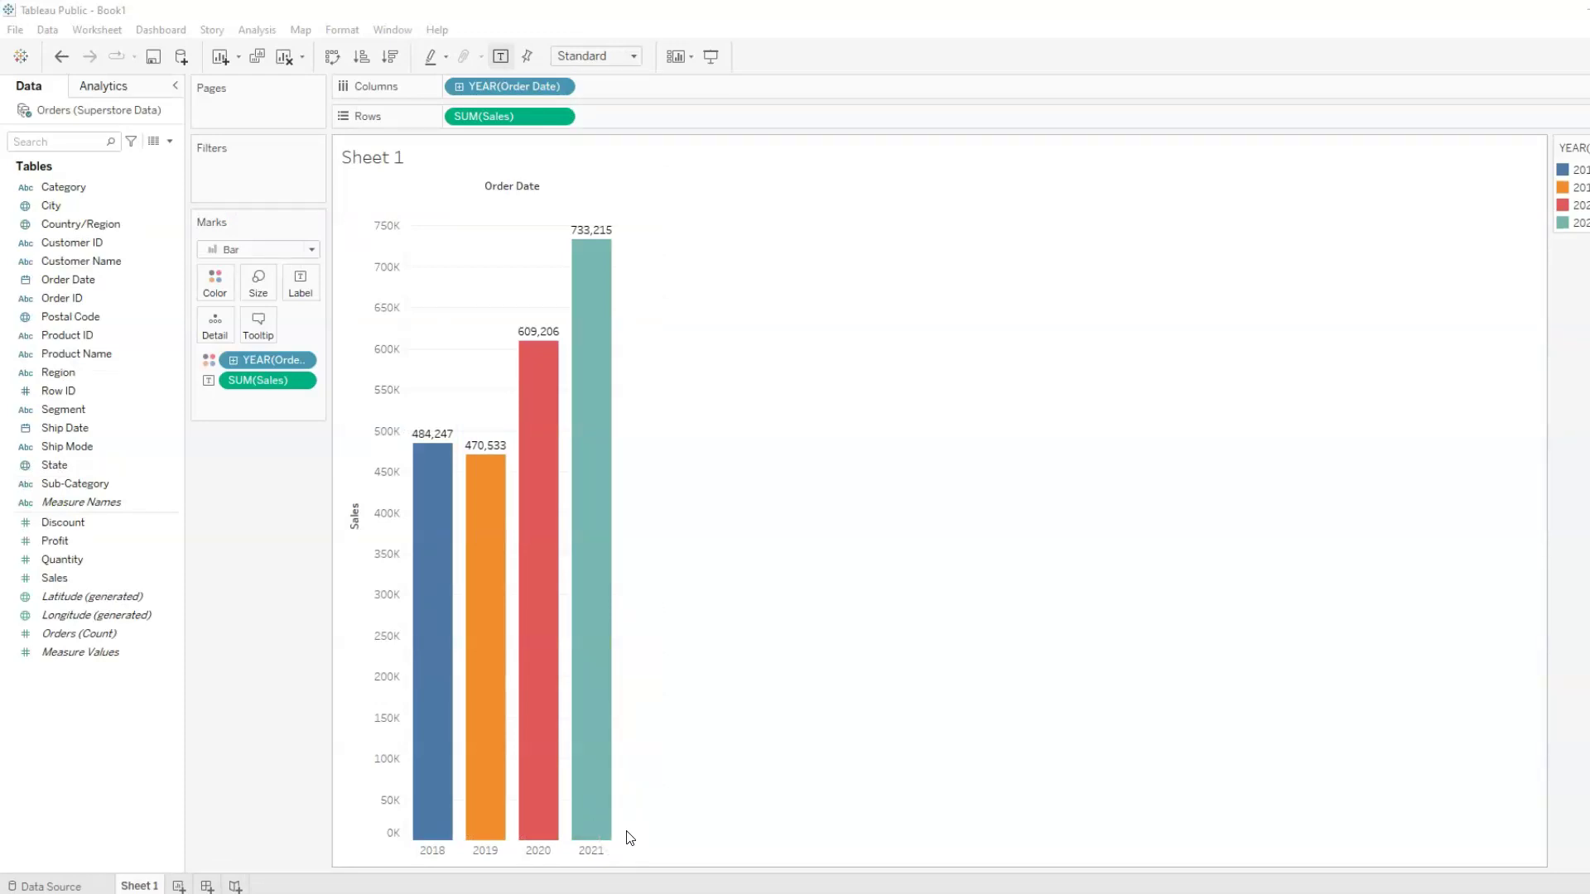
# - On a new Sheet 2, put Category and Sub-Category on Rows, listing 17 sub-categories
pyautogui.click(179, 886)
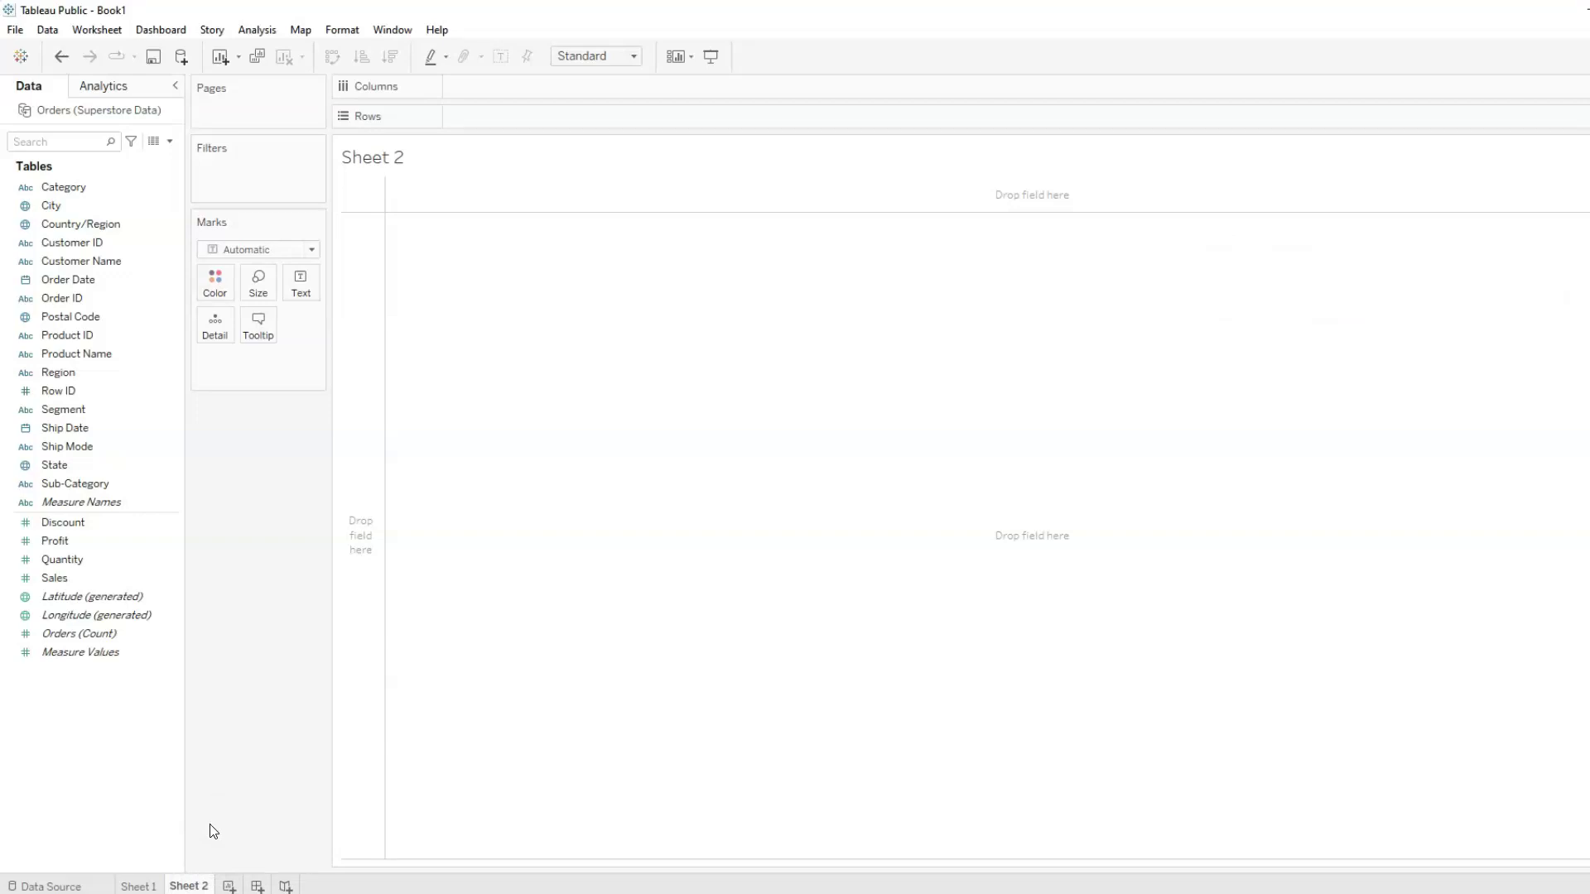
pyautogui.click(70, 191)
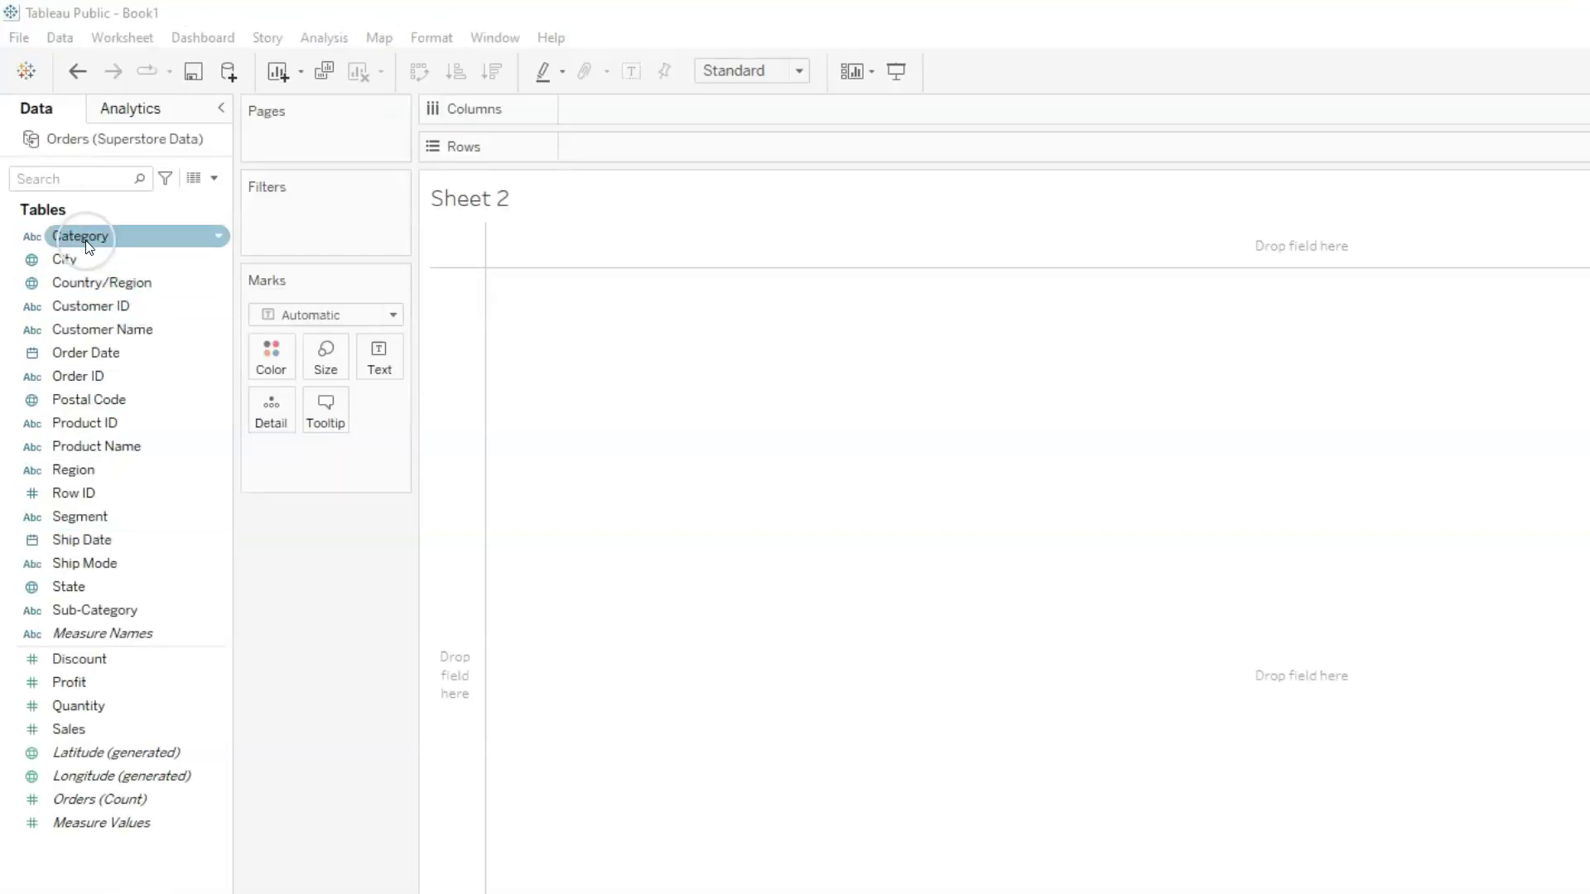
pyautogui.moveTo(85, 243); pyautogui.dragTo(620, 144)
pyautogui.click(50, 588)
pyautogui.moveTo(53, 607); pyautogui.dragTo(810, 149)
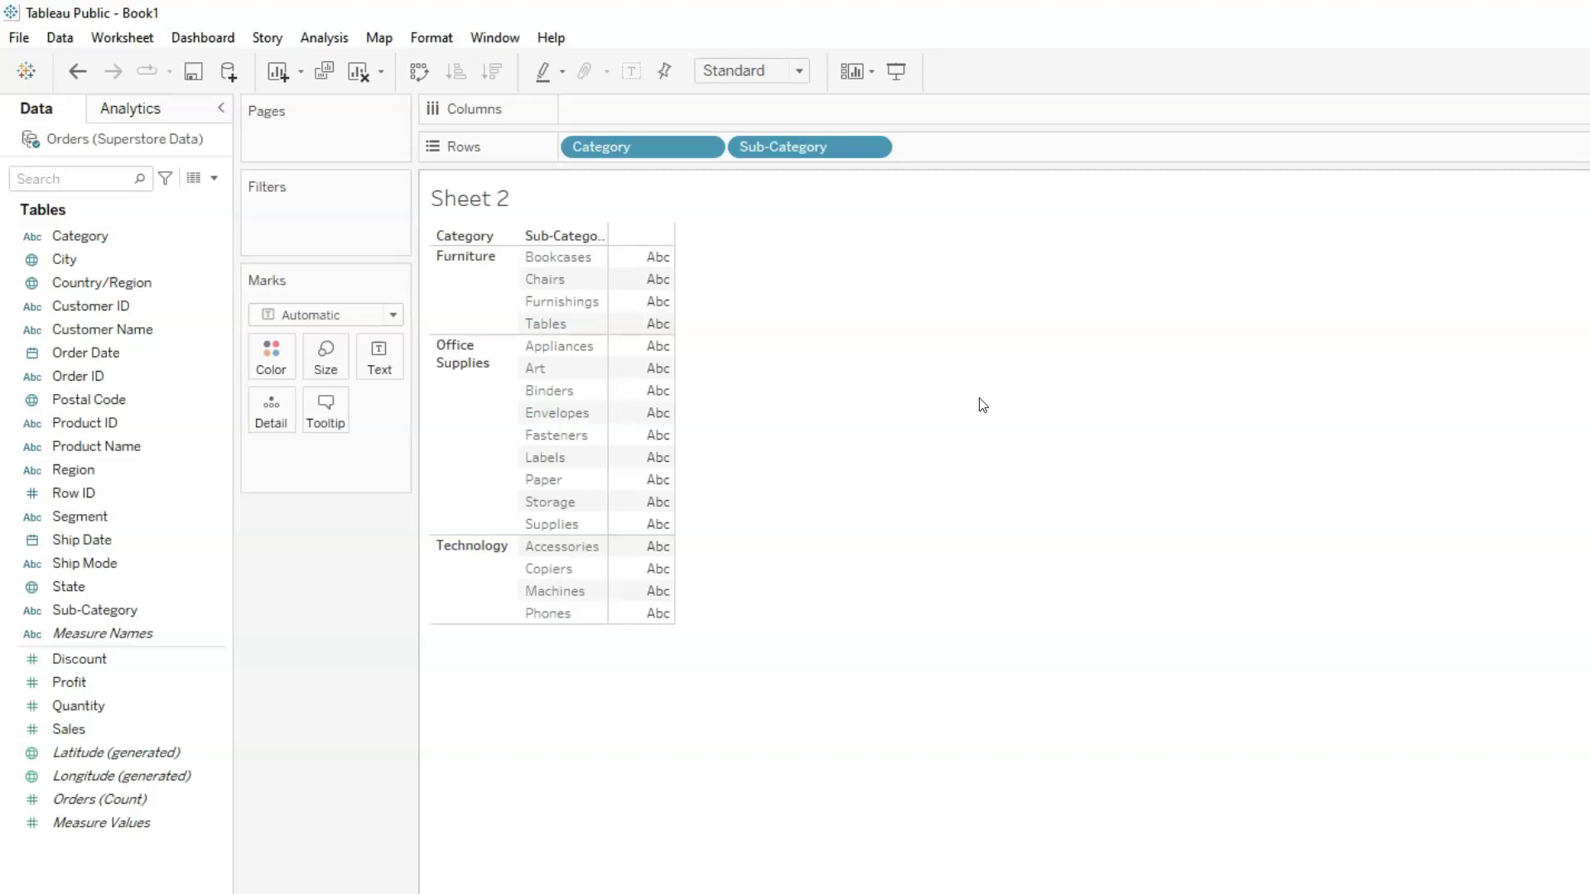
pyautogui.click(1540, 394)
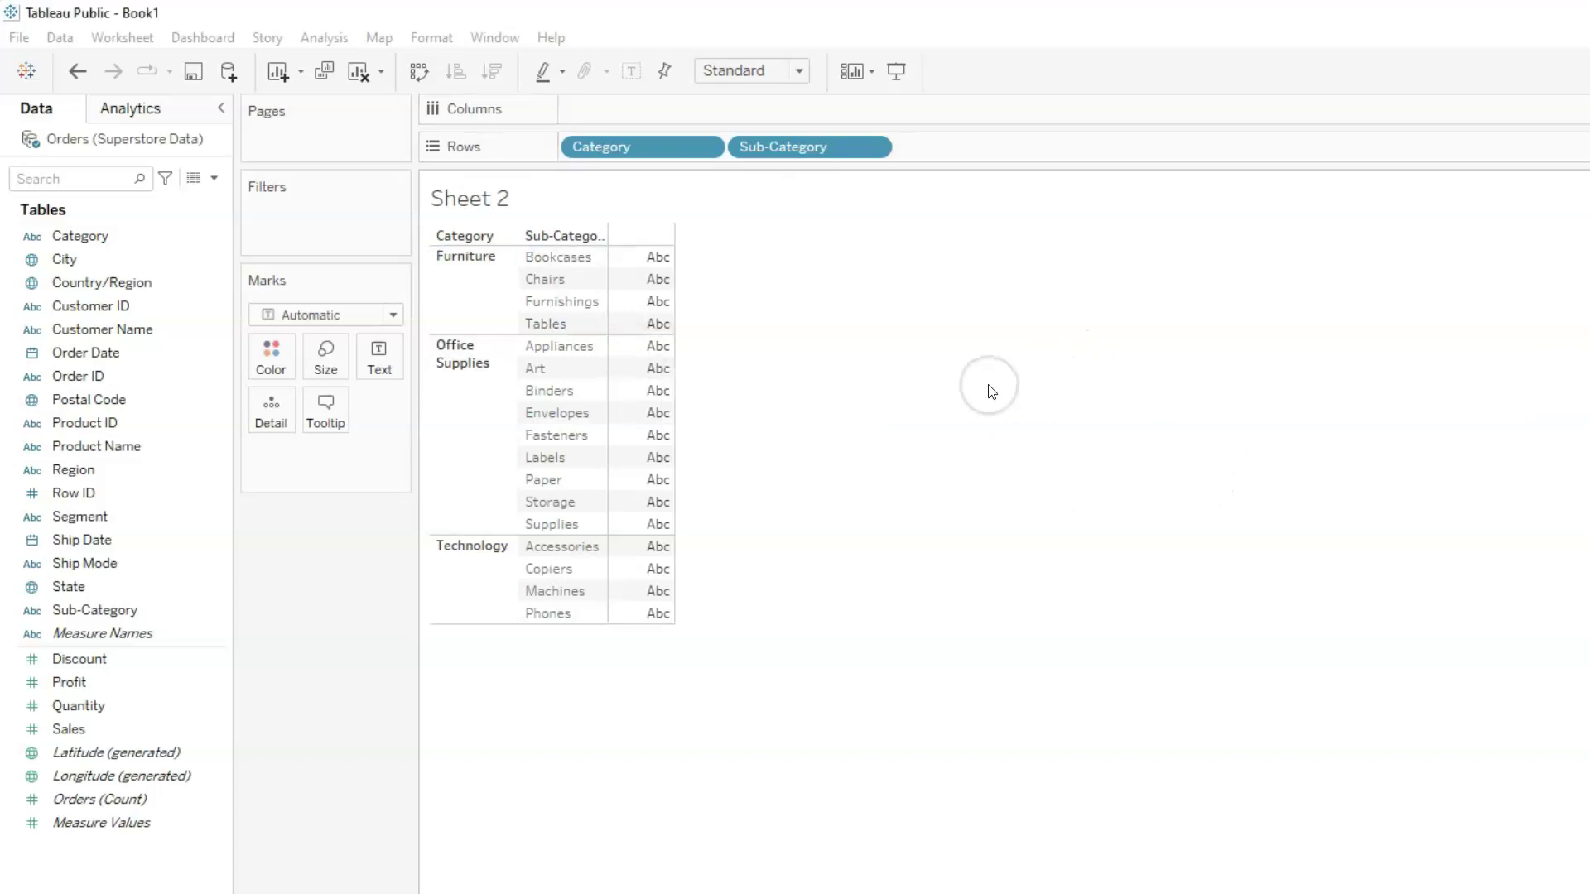
pyautogui.click(360, 71)
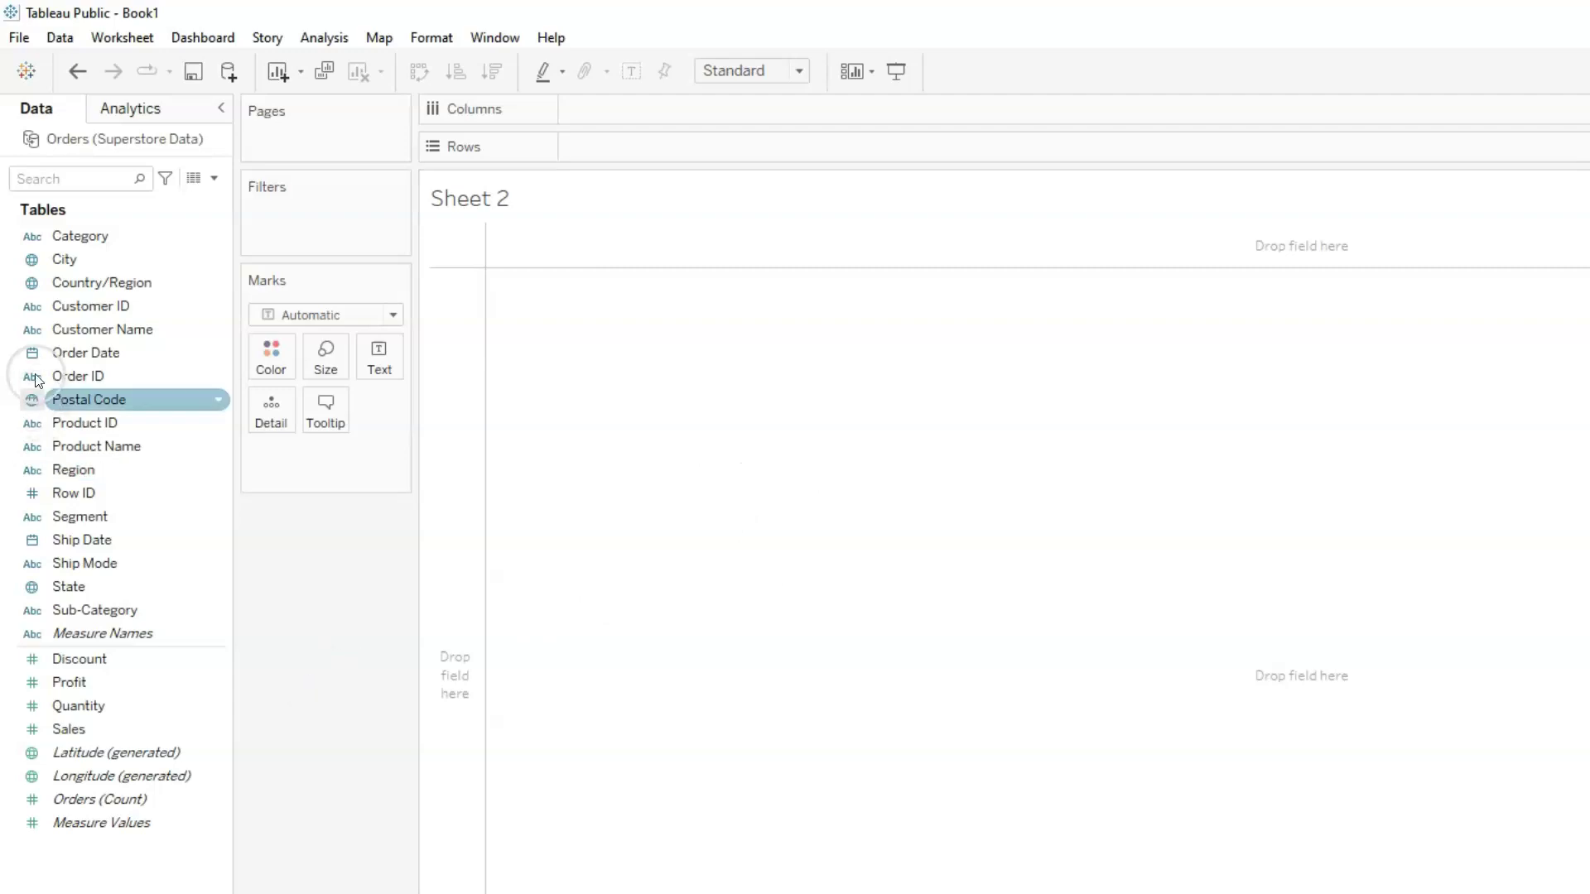
pyautogui.moveTo(60, 237); pyautogui.dragTo(675, 118)
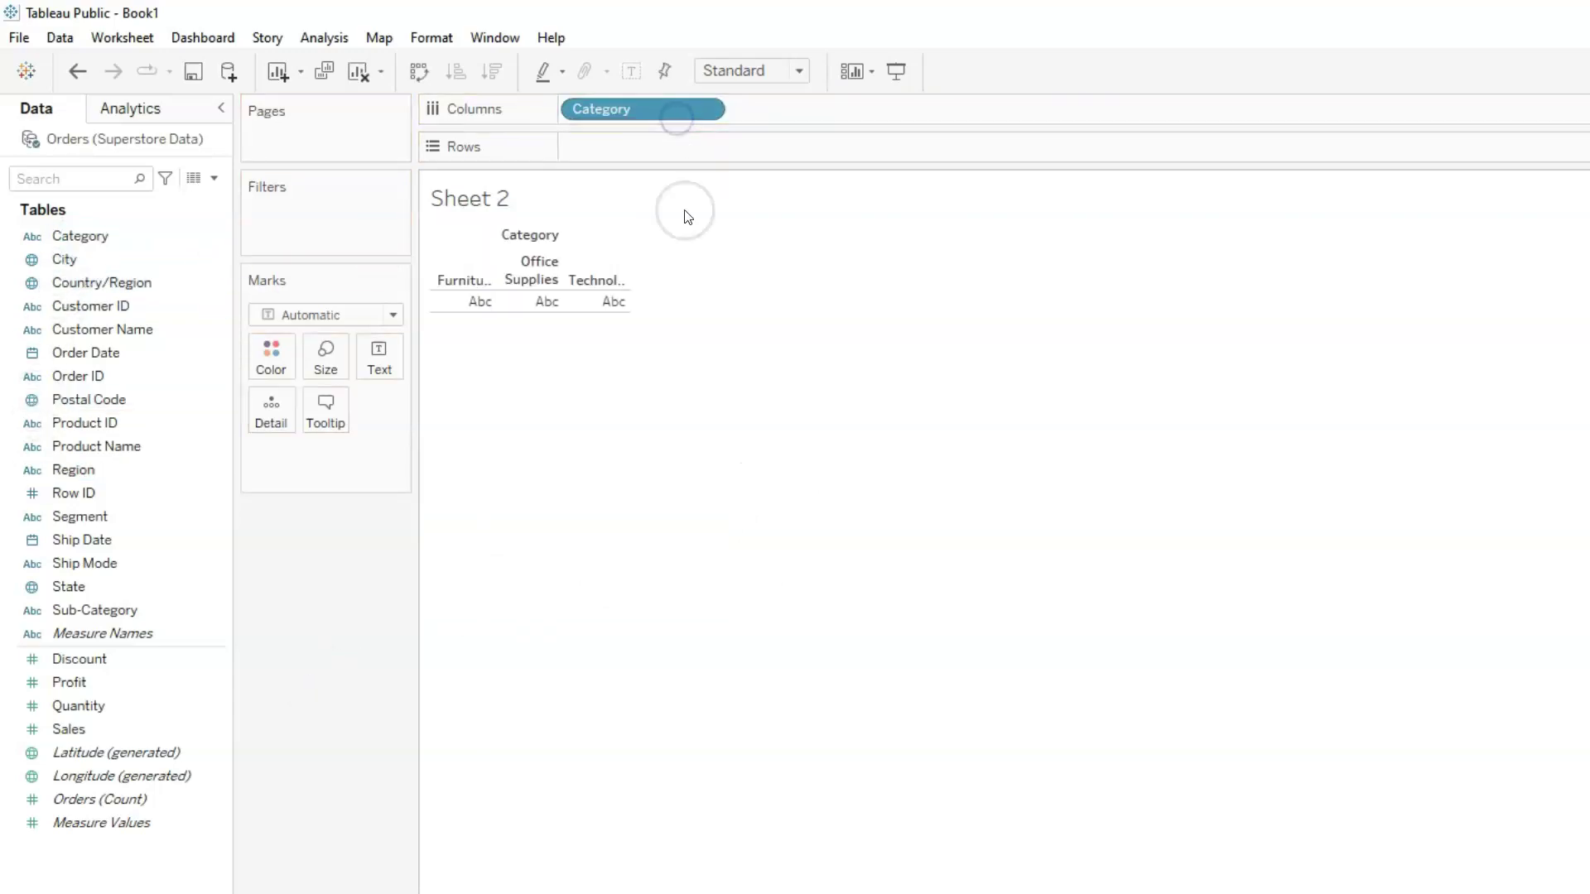
pyautogui.click(92, 727)
pyautogui.moveTo(83, 611); pyautogui.dragTo(777, 106)
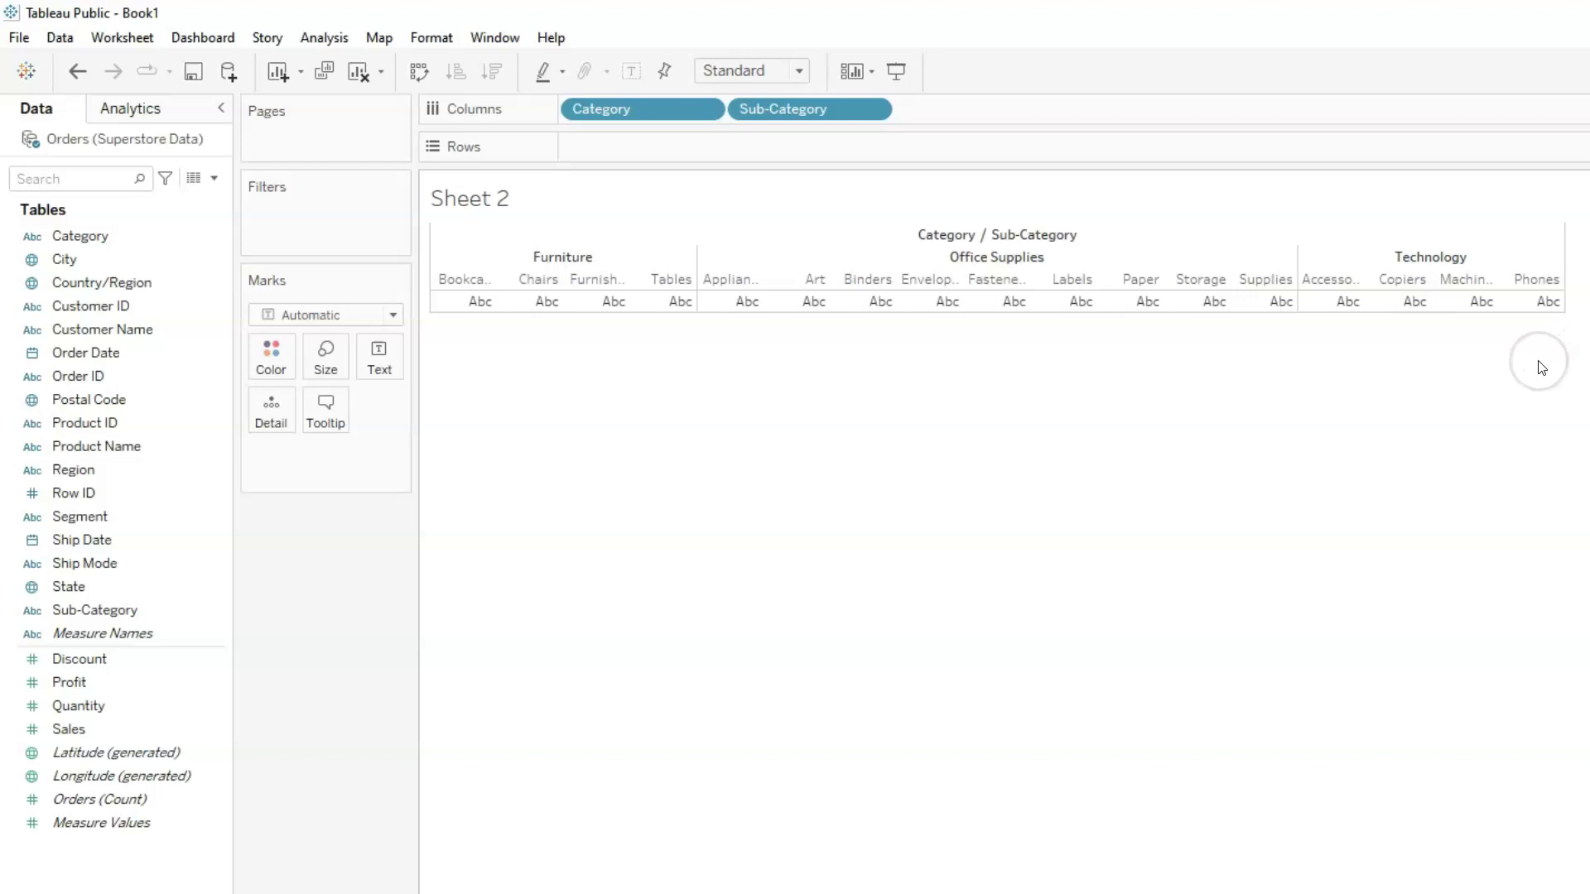
pyautogui.moveTo(629, 112); pyautogui.dragTo(871, 149)
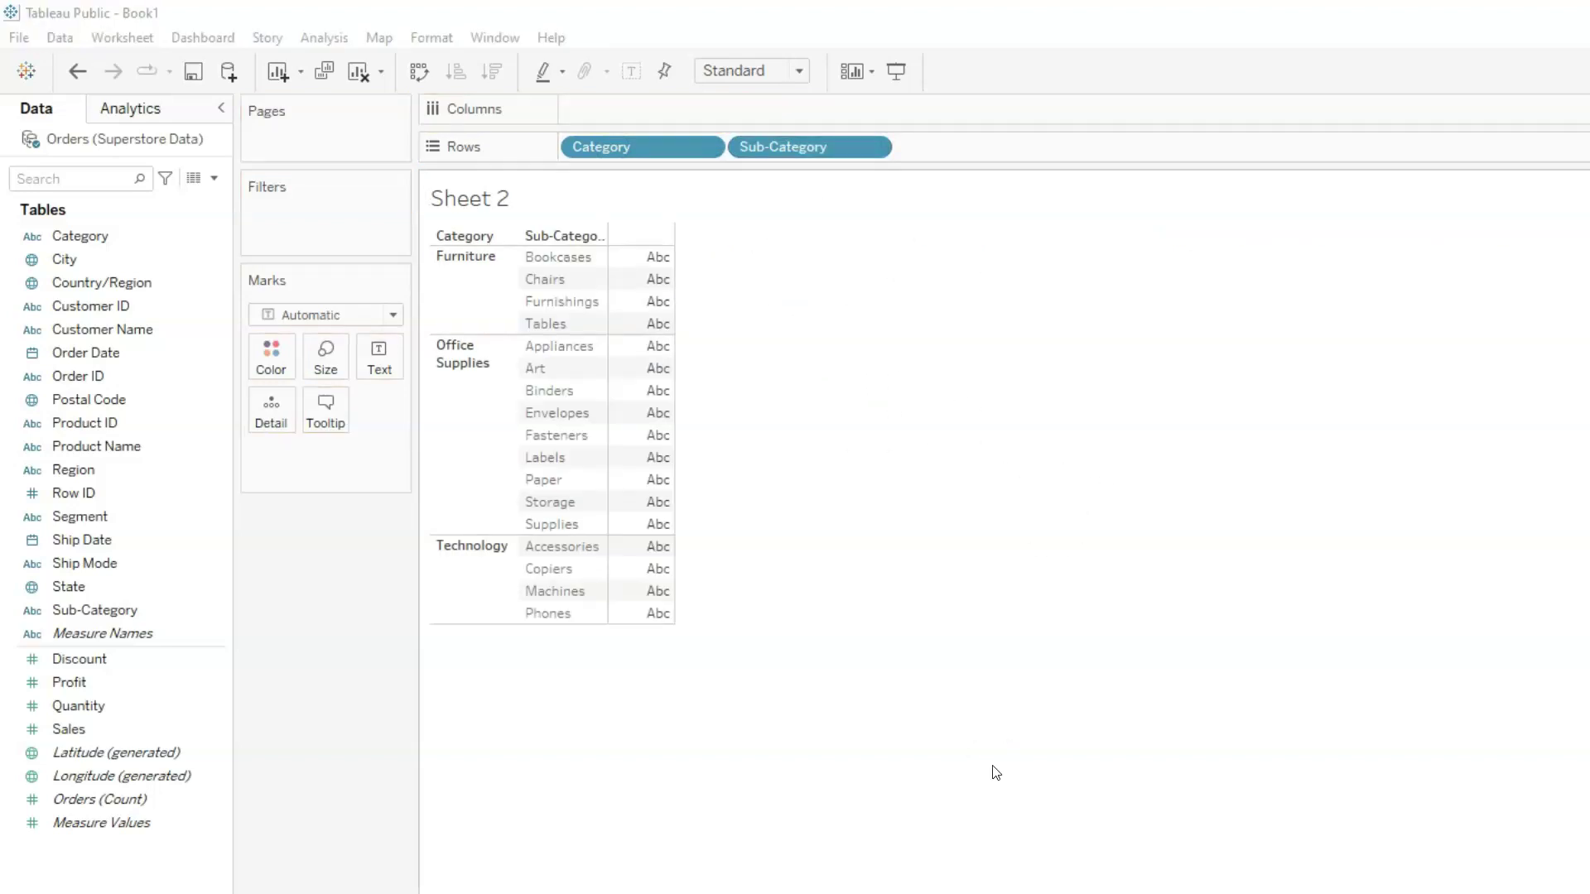
# - Put Sales on Text in the Marks card, then remove it via the pill menu
pyautogui.moveTo(78, 726); pyautogui.dragTo(381, 351)
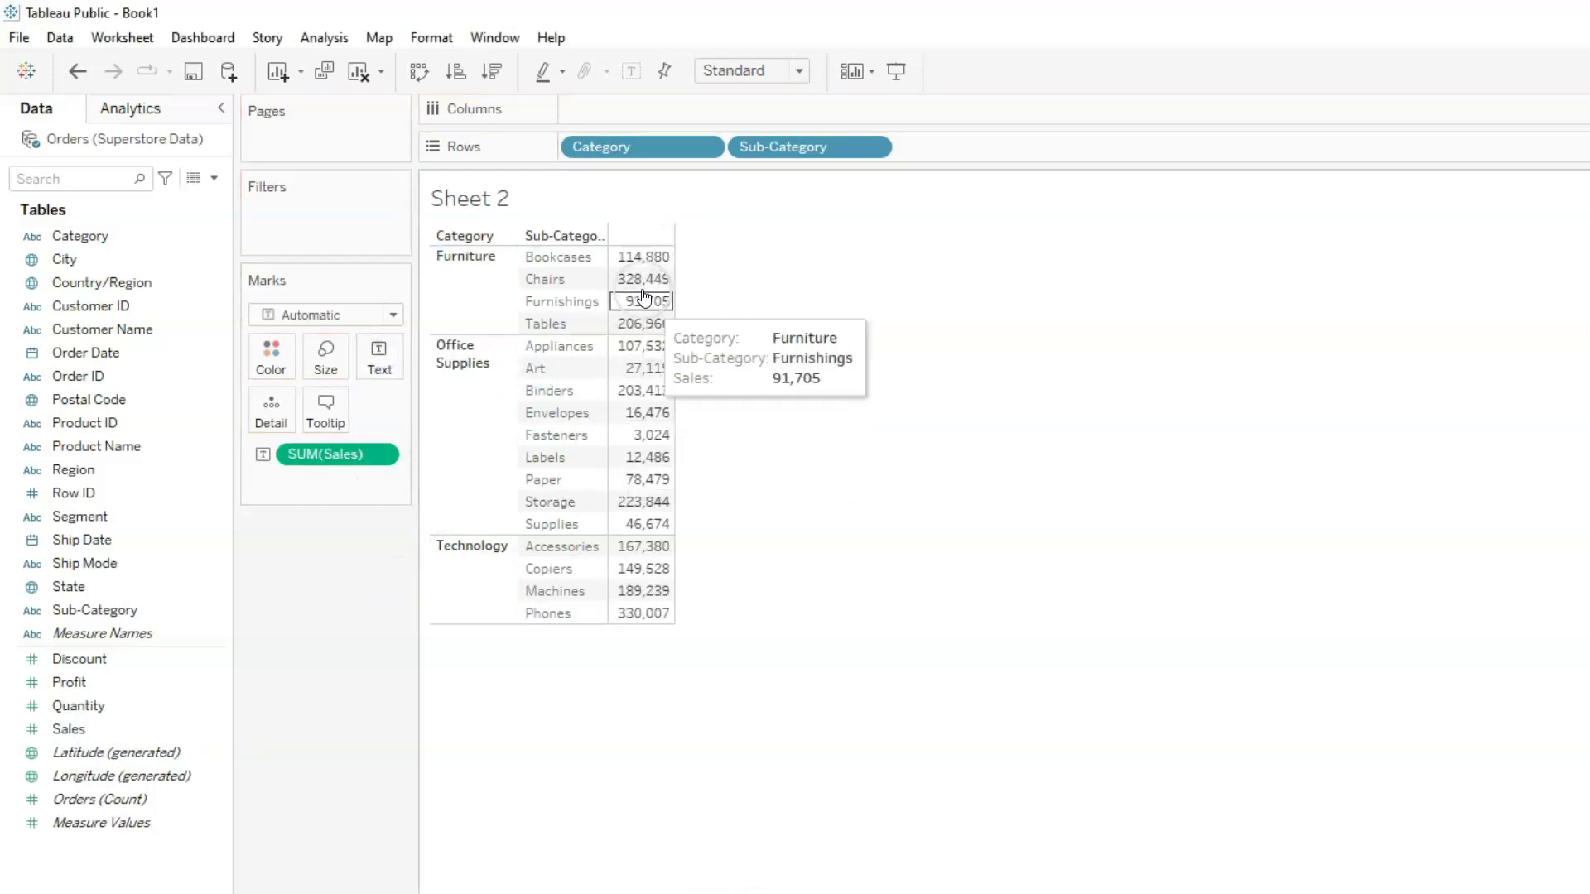
pyautogui.moveTo(657, 454)
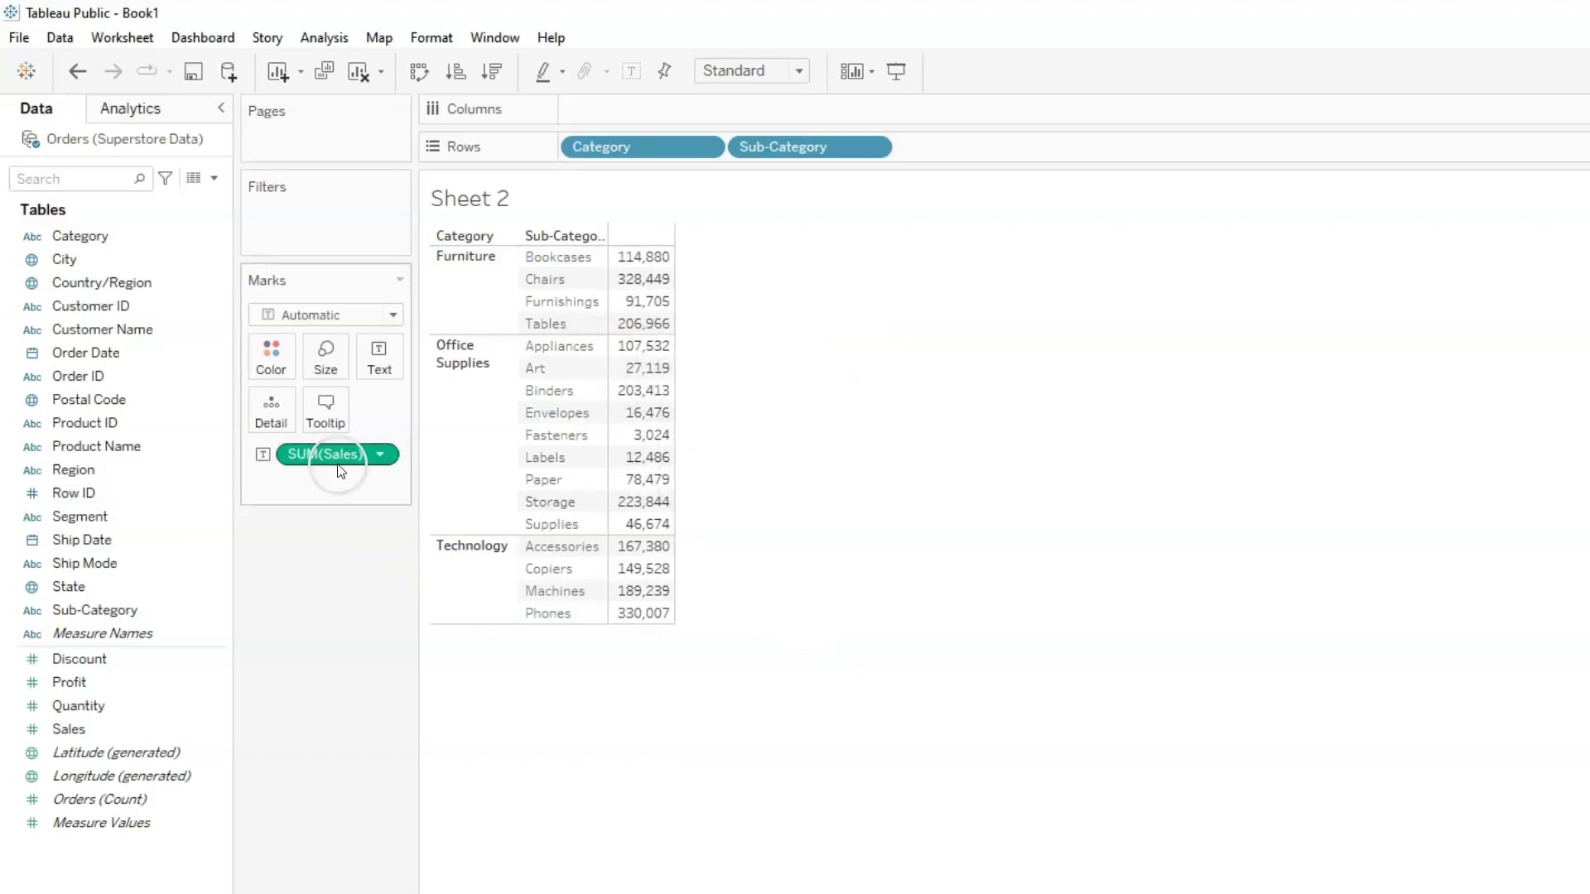
pyautogui.moveTo(331, 450); pyautogui.dragTo(74, 828)
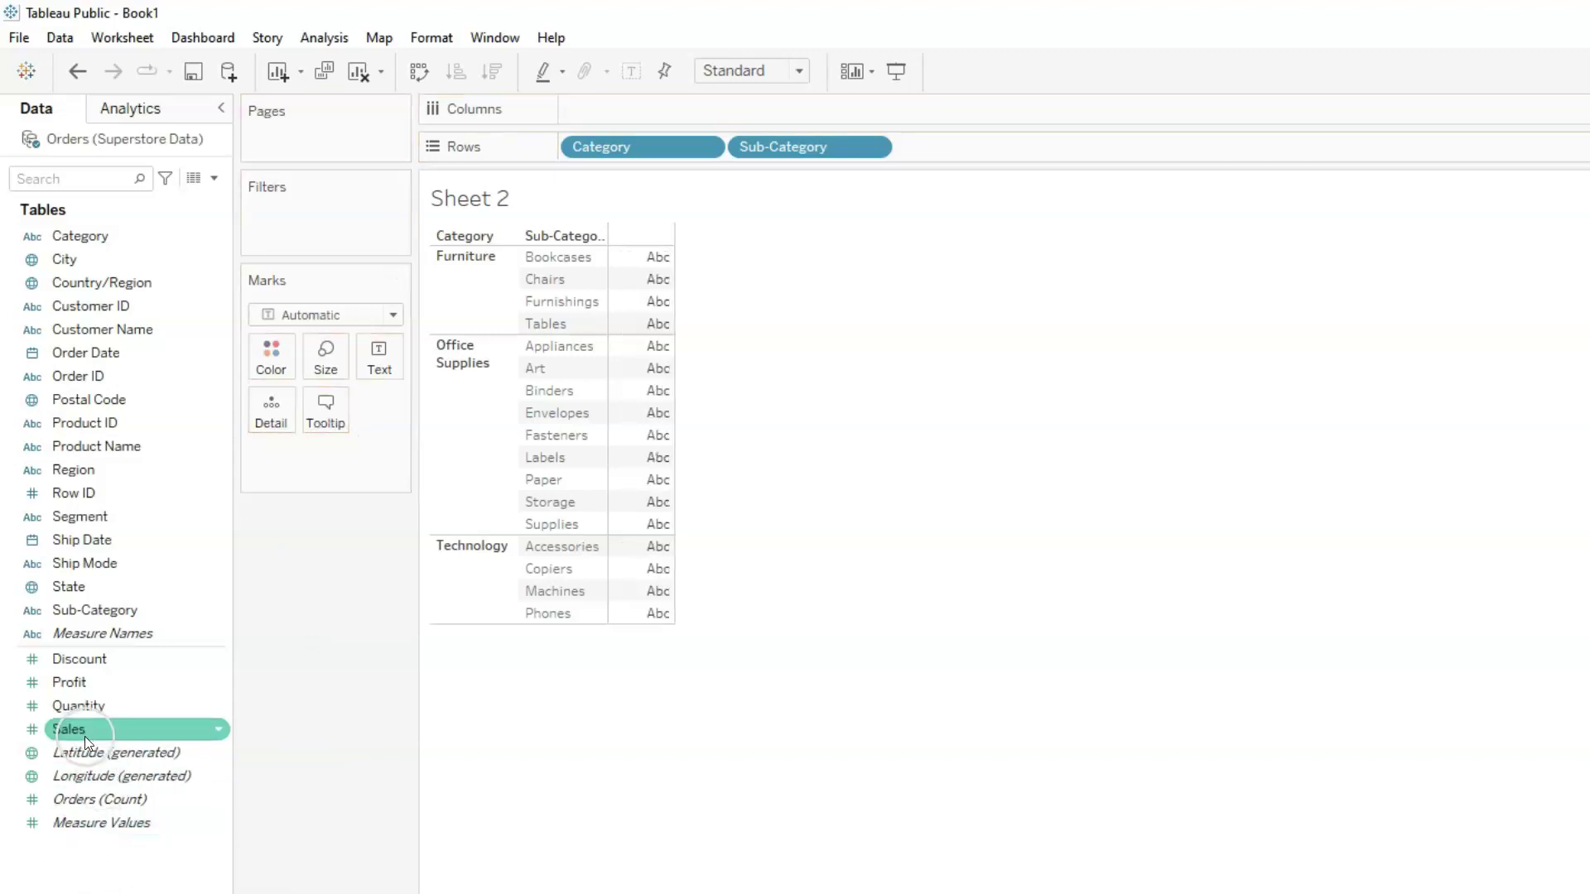
pyautogui.moveTo(82, 732); pyautogui.dragTo(357, 362)
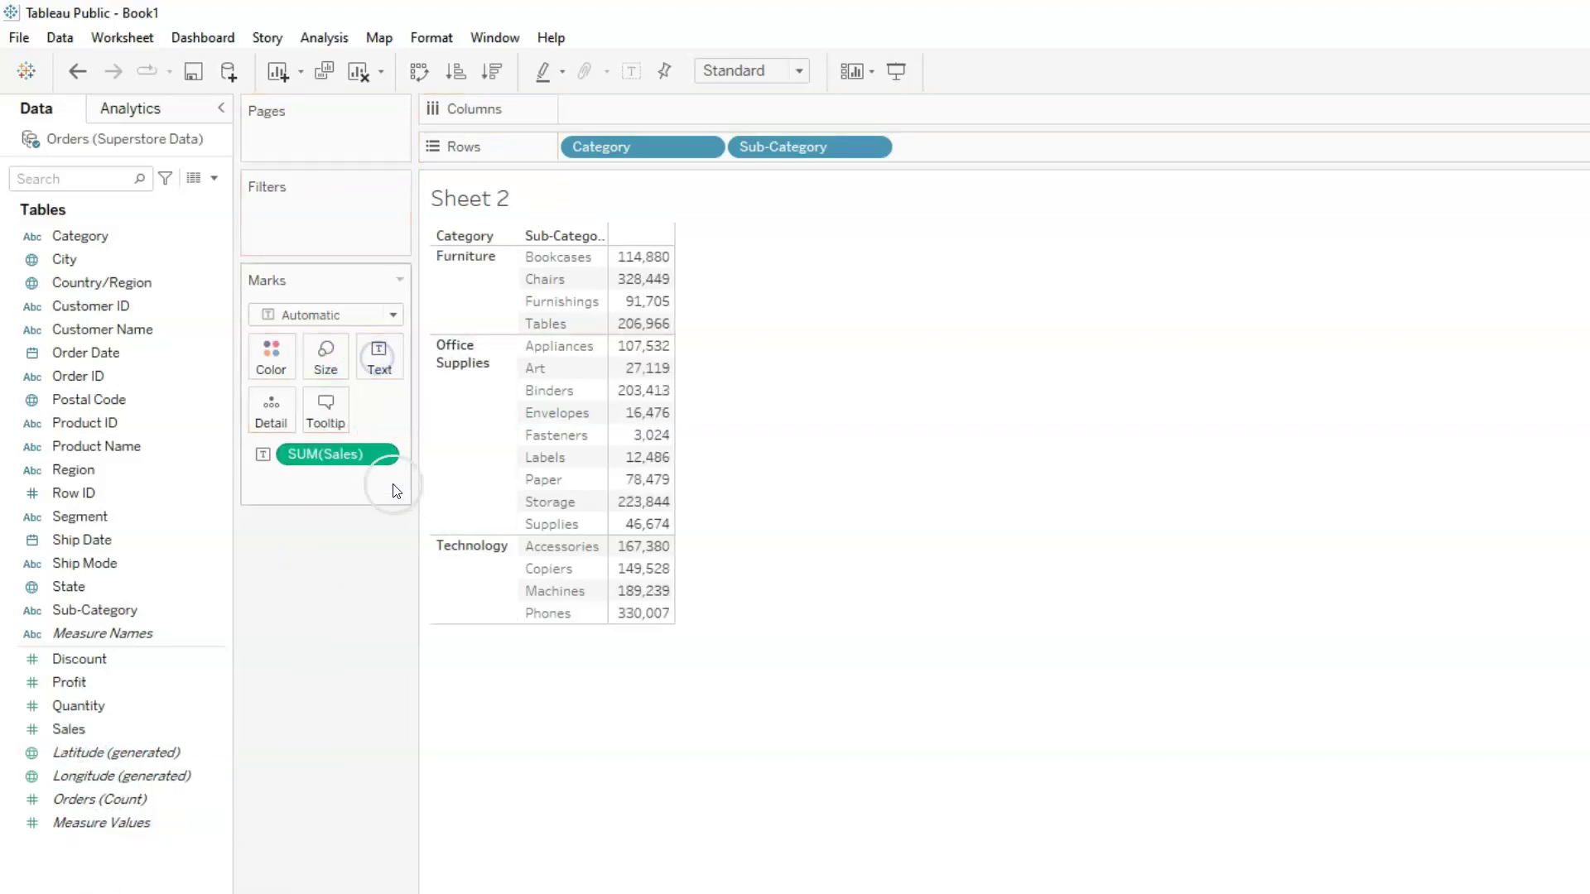
pyautogui.click(390, 456)
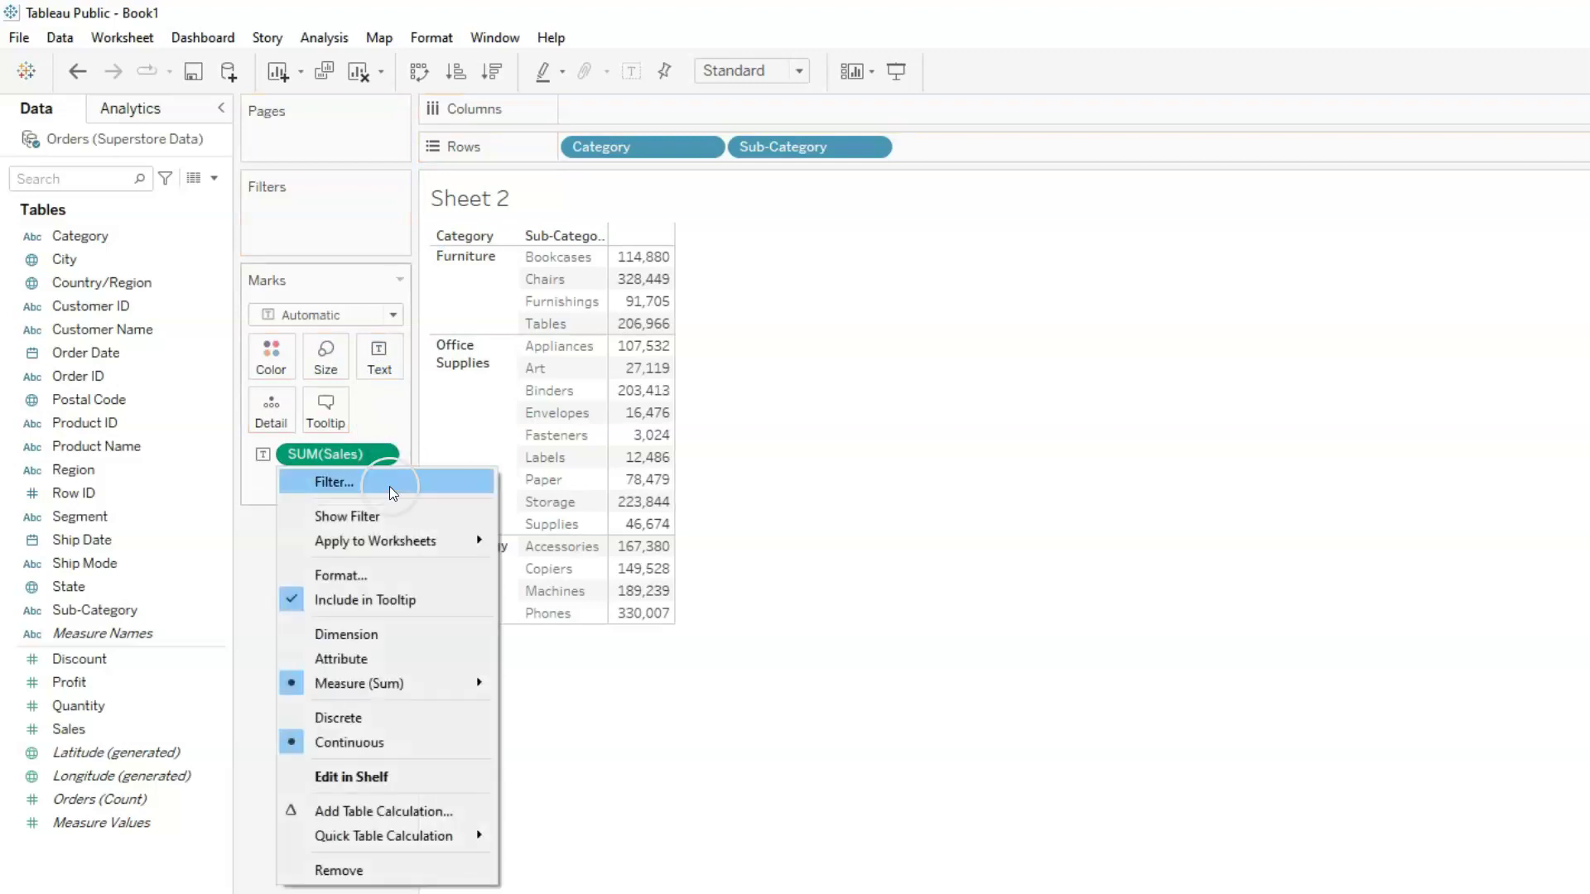
pyautogui.click(385, 872)
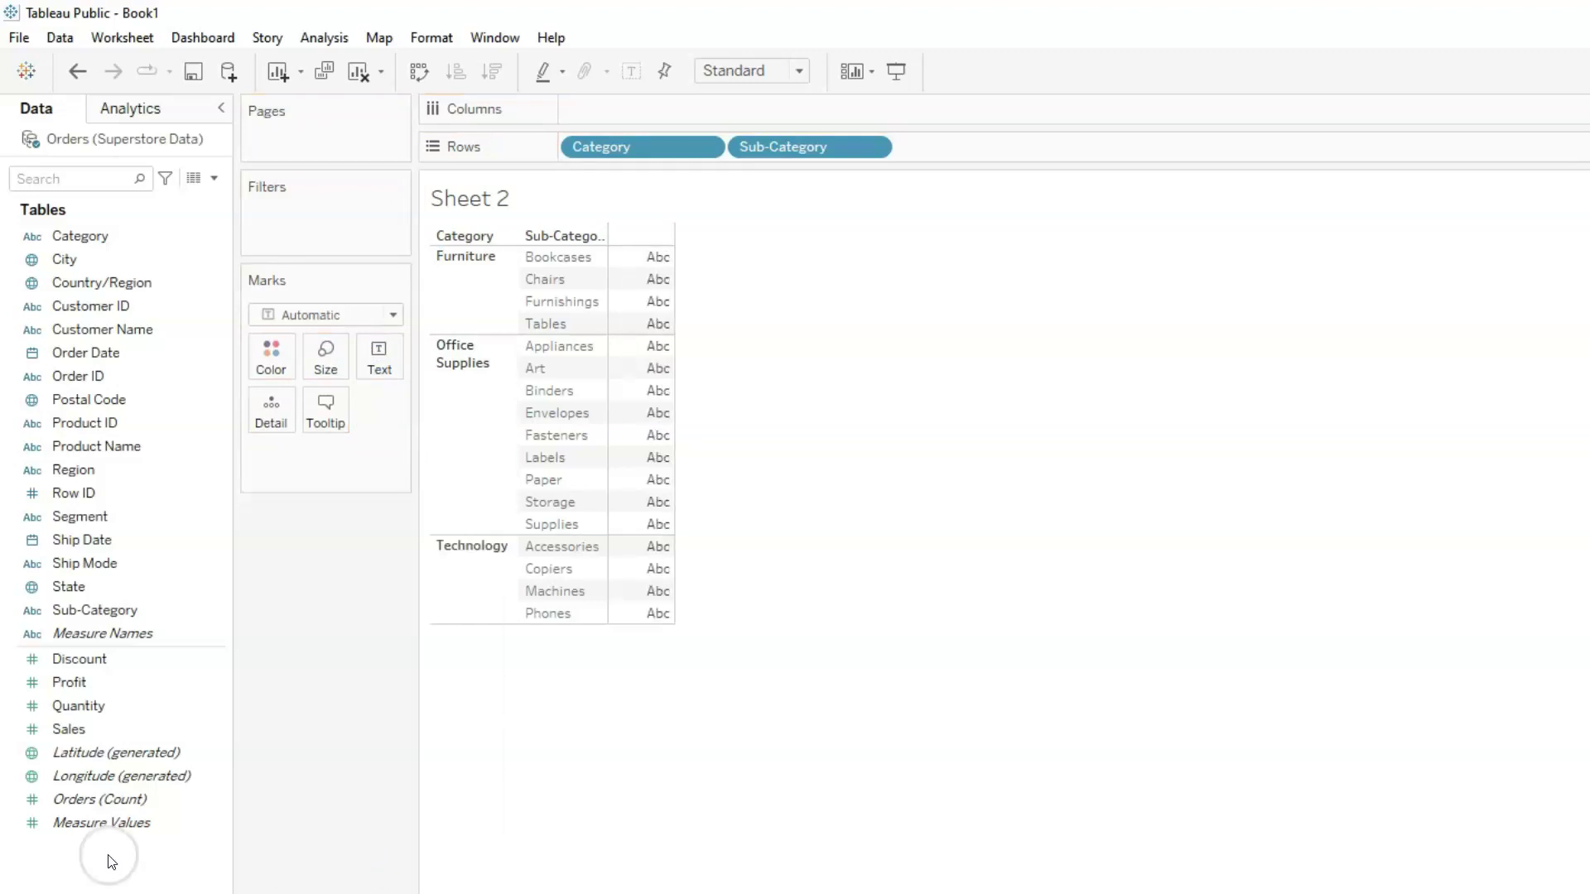
# - Re-add summed Sales as cell text and widen the Sub-Category column so its header fits
pyautogui.click(81, 732)
pyautogui.moveTo(66, 723); pyautogui.dragTo(639, 287)
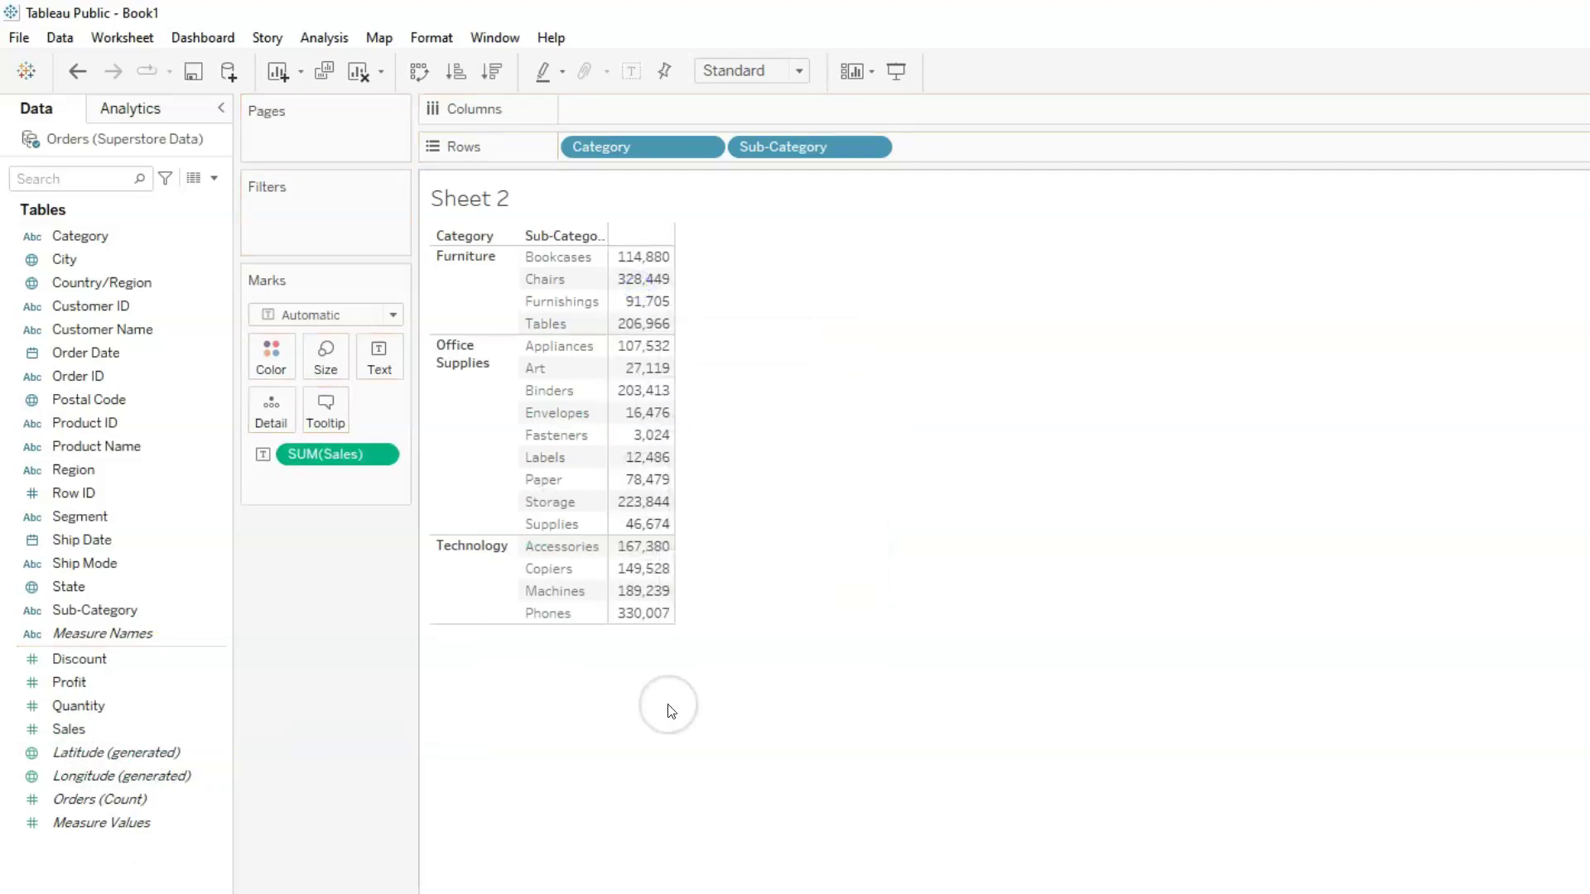
pyautogui.click(601, 277)
pyautogui.moveTo(607, 280); pyautogui.dragTo(635, 274)
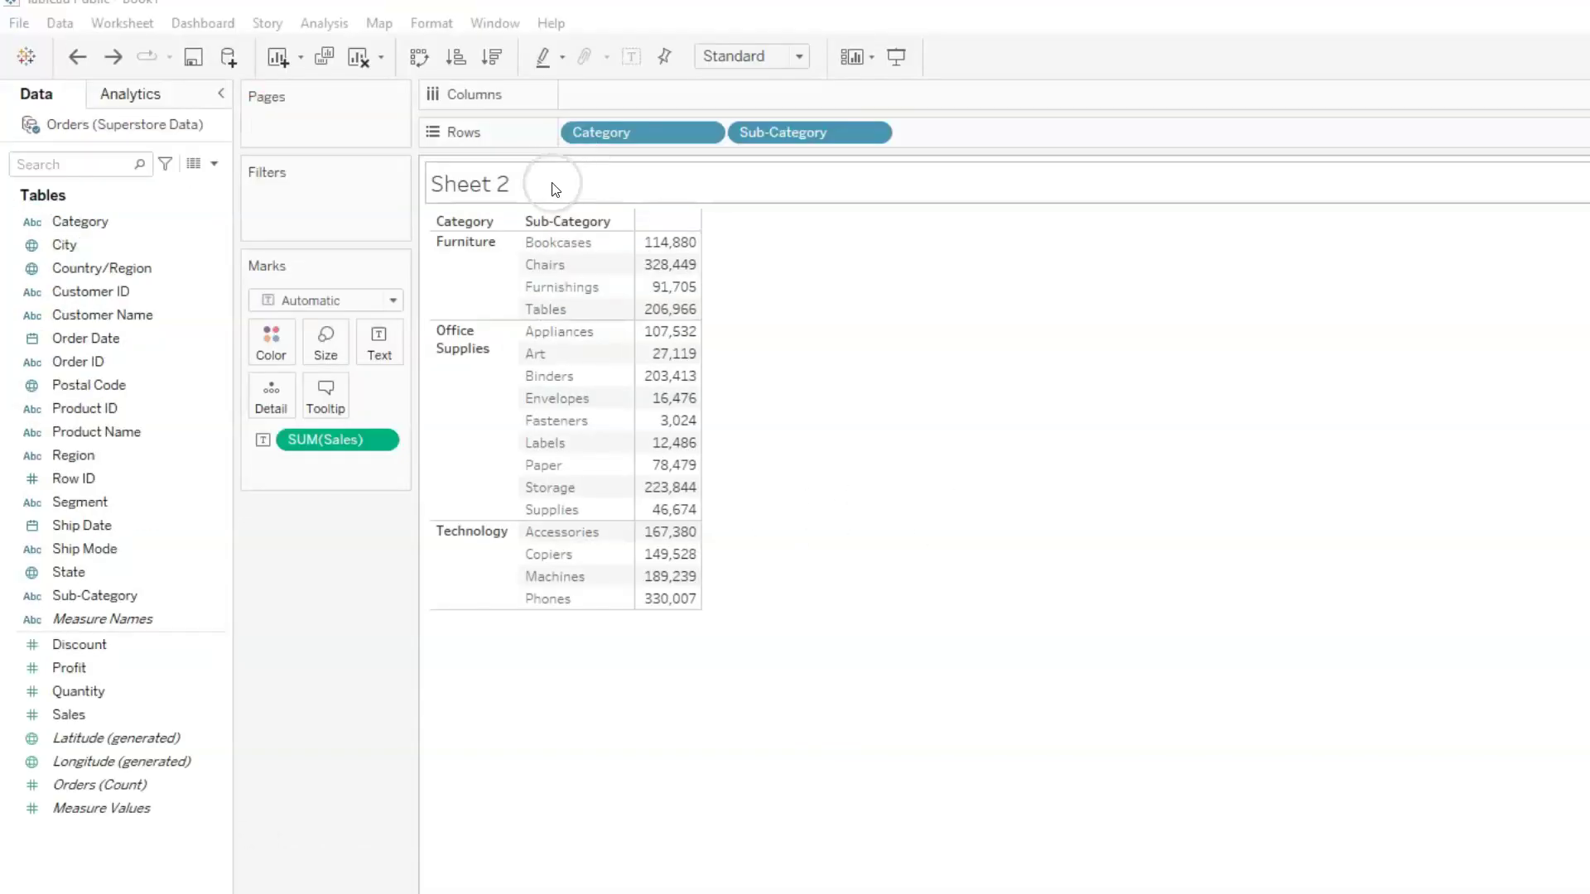
# - Retitle the view 'Sales by Sub-Category', then undo so the title reads Sheet 2 again
pyautogui.doubleClick(551, 184)
pyautogui.moveTo(968, 479); pyautogui.dragTo(546, 464)
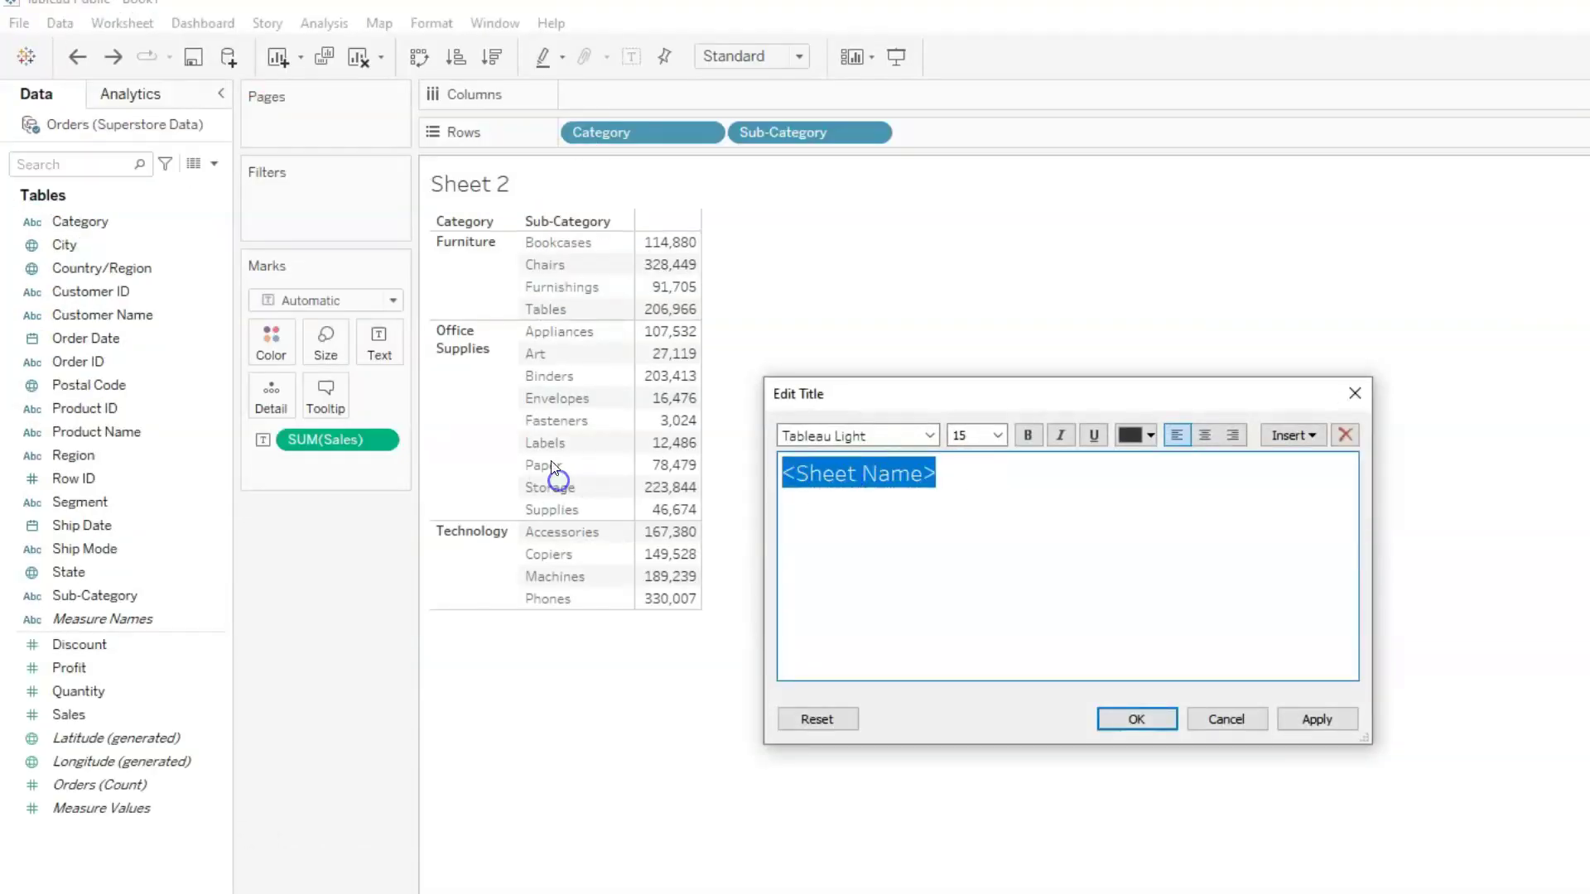
pyautogui.write('Sales ')
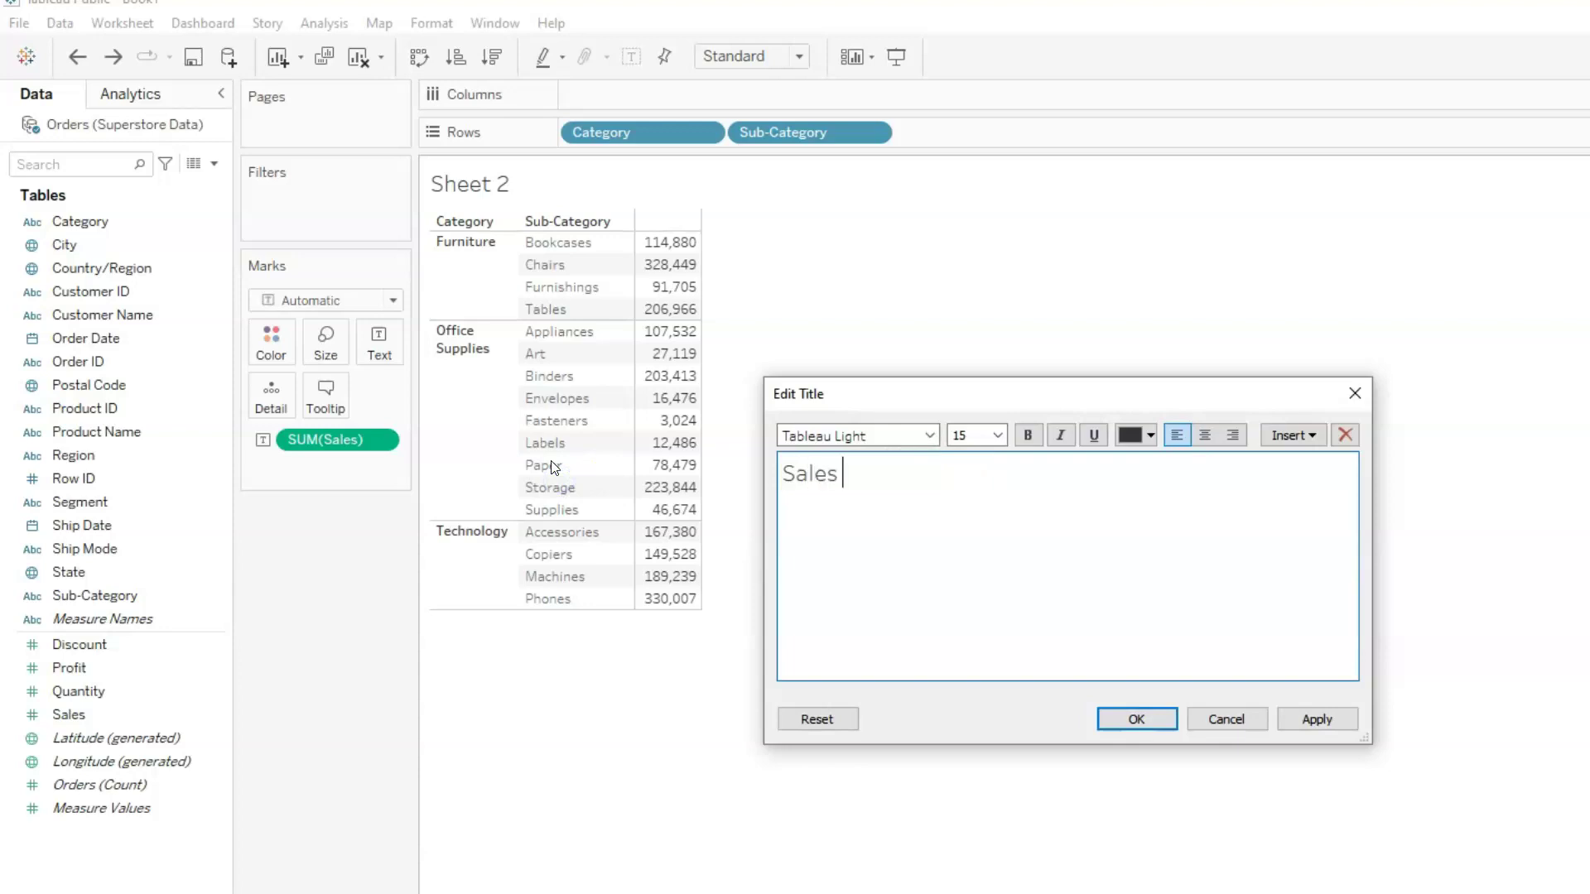
pyautogui.write('by Sub-Catego')
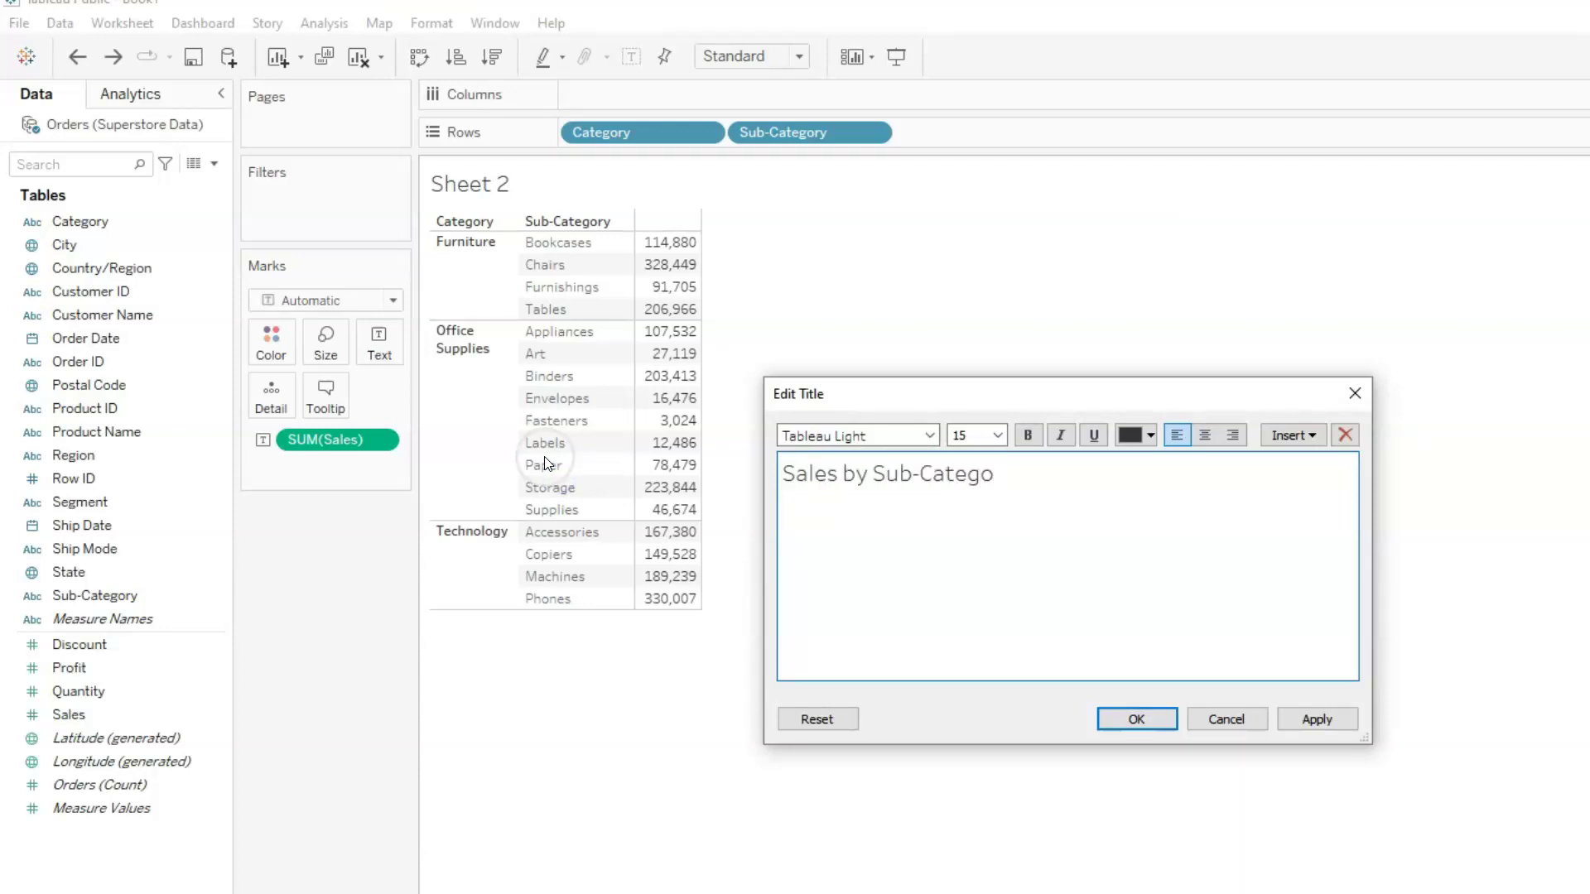
pyautogui.write('ry')
pyautogui.click(1338, 721)
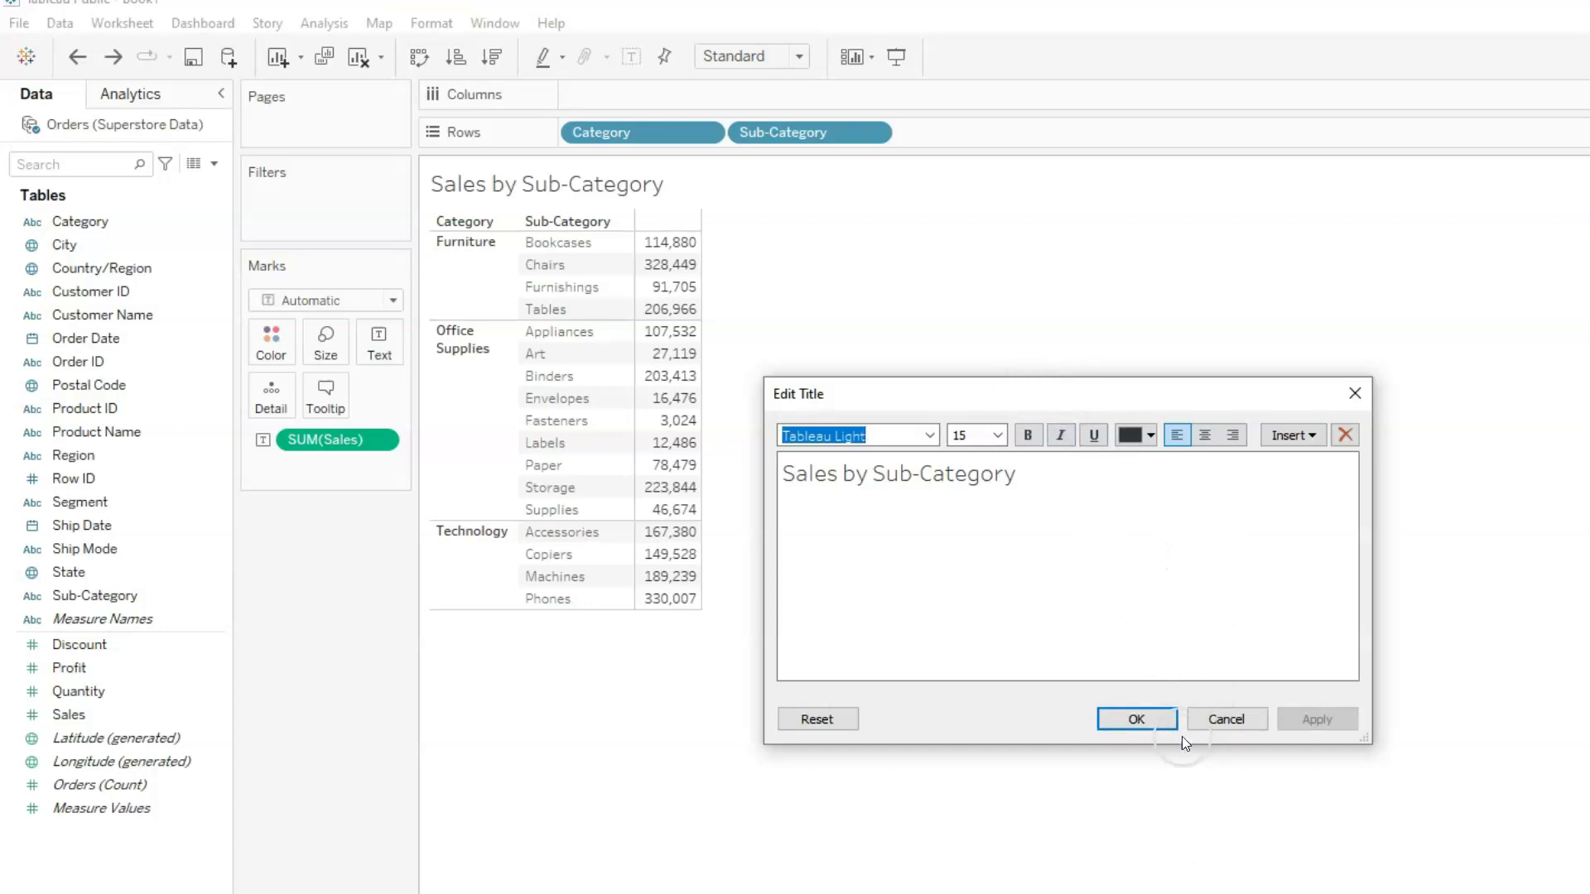
pyautogui.click(1160, 719)
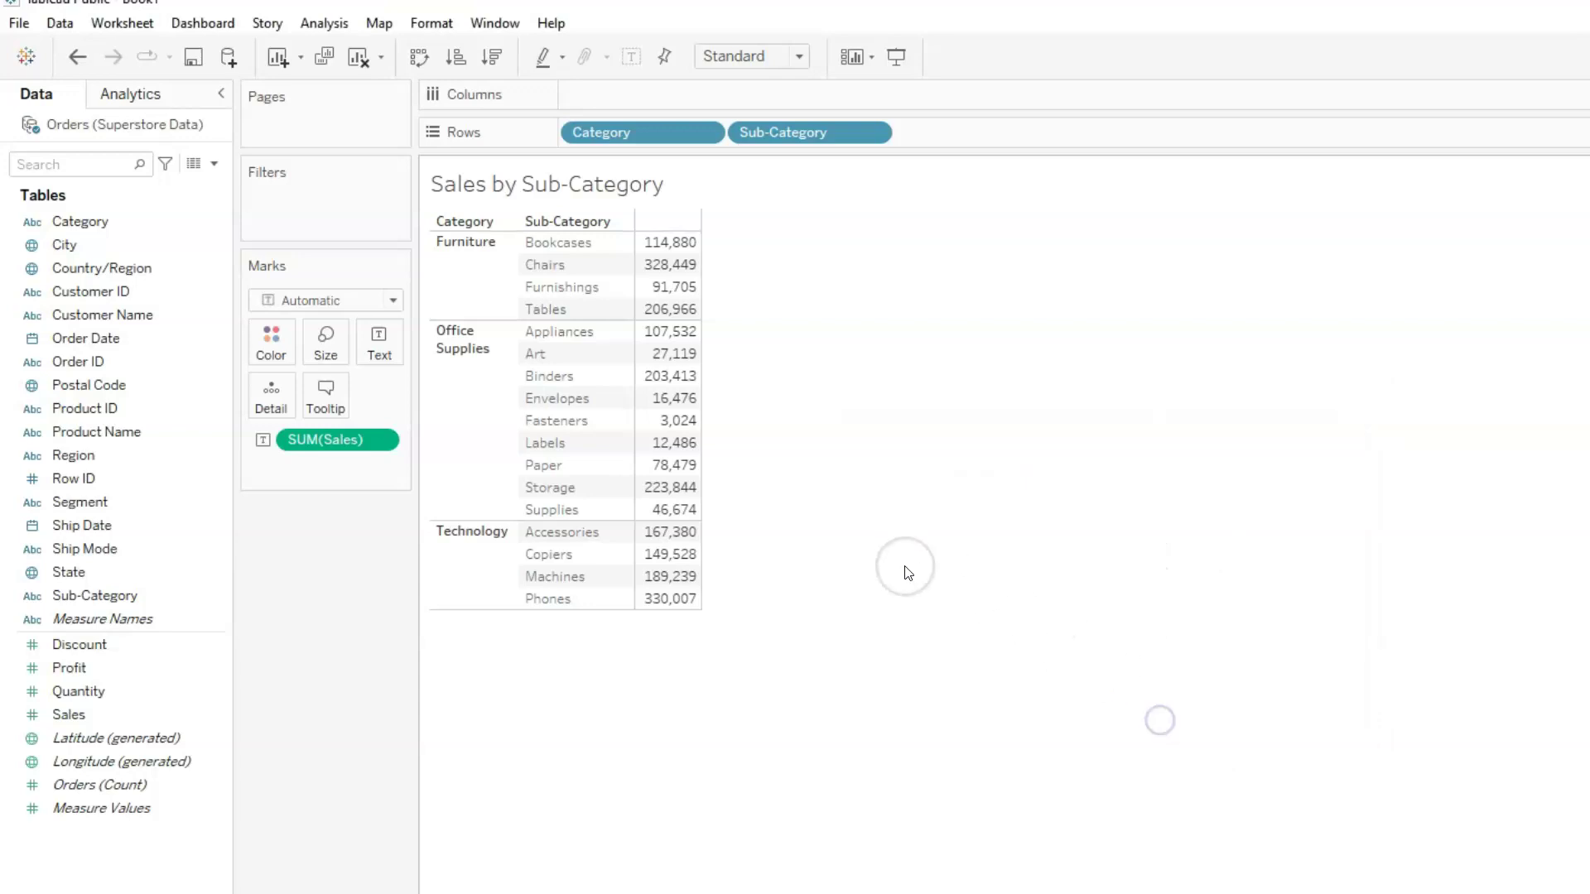
pyautogui.hotkey('ctrl', 'z')
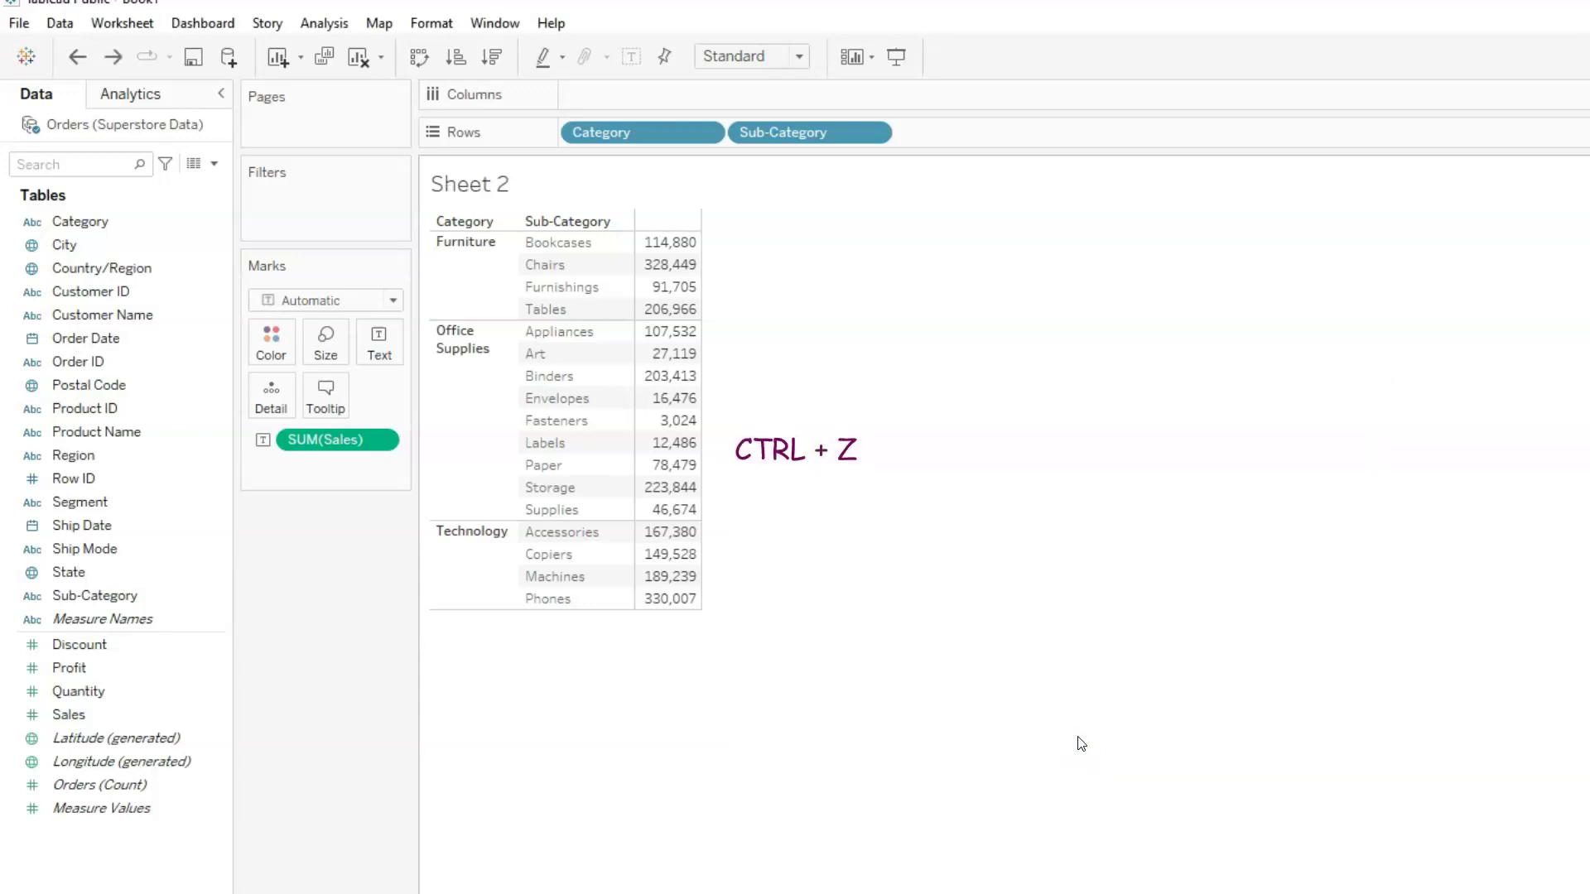
# - Rename the Sheet 2 tab to 'Sales by Sub-Category'
pyautogui.doubleClick(215, 867)
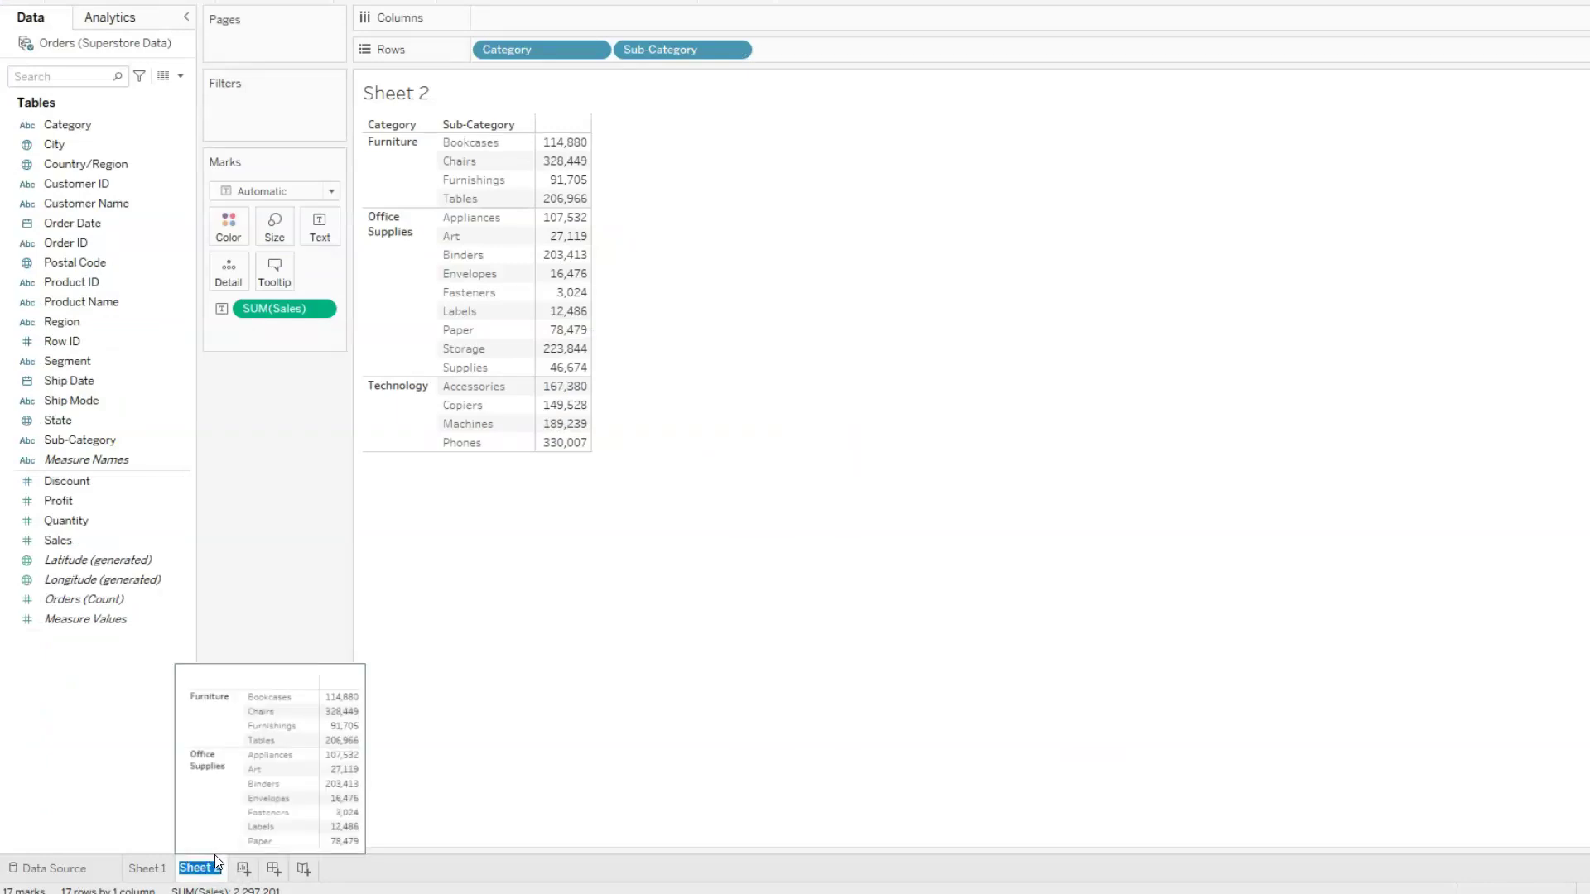
pyautogui.write('Sales by Sub-Cate')
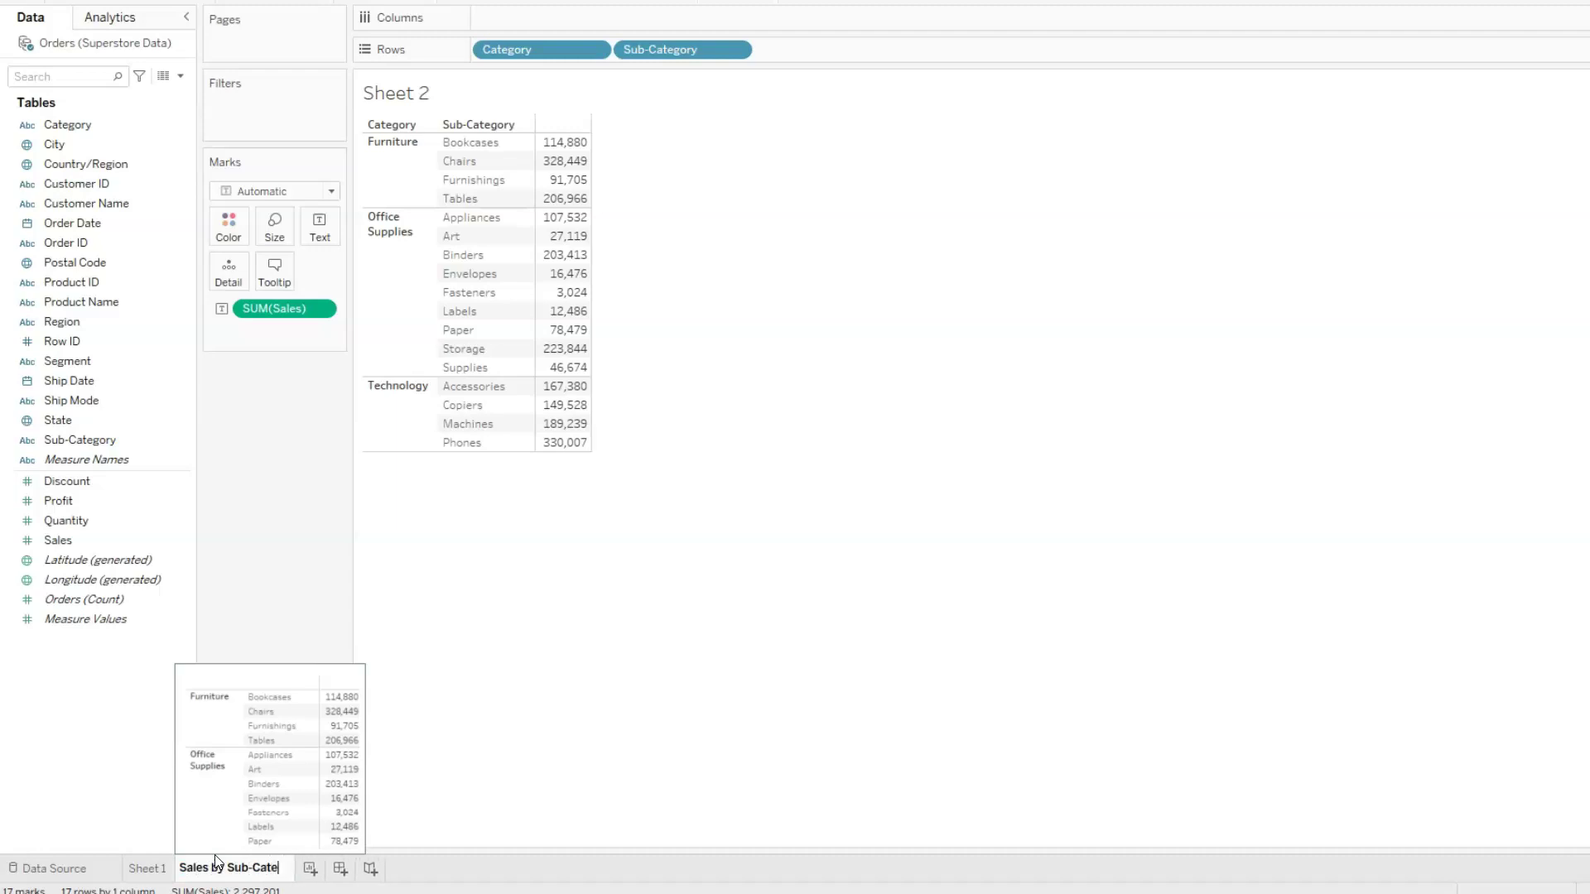
pyautogui.write('gory')
pyautogui.press('Return')
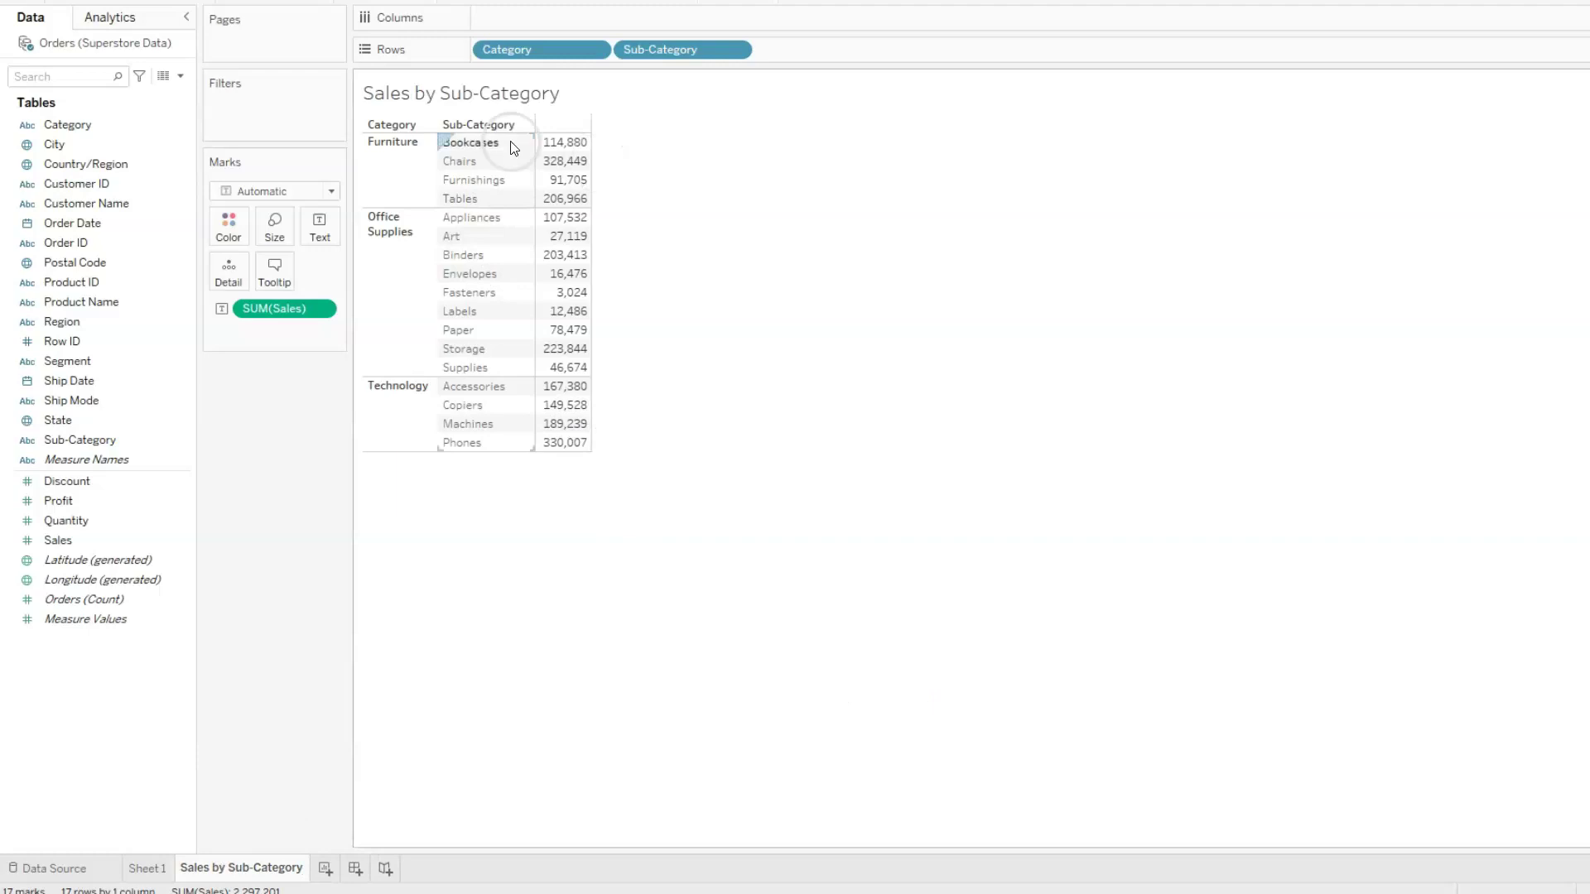
pyautogui.click(878, 653)
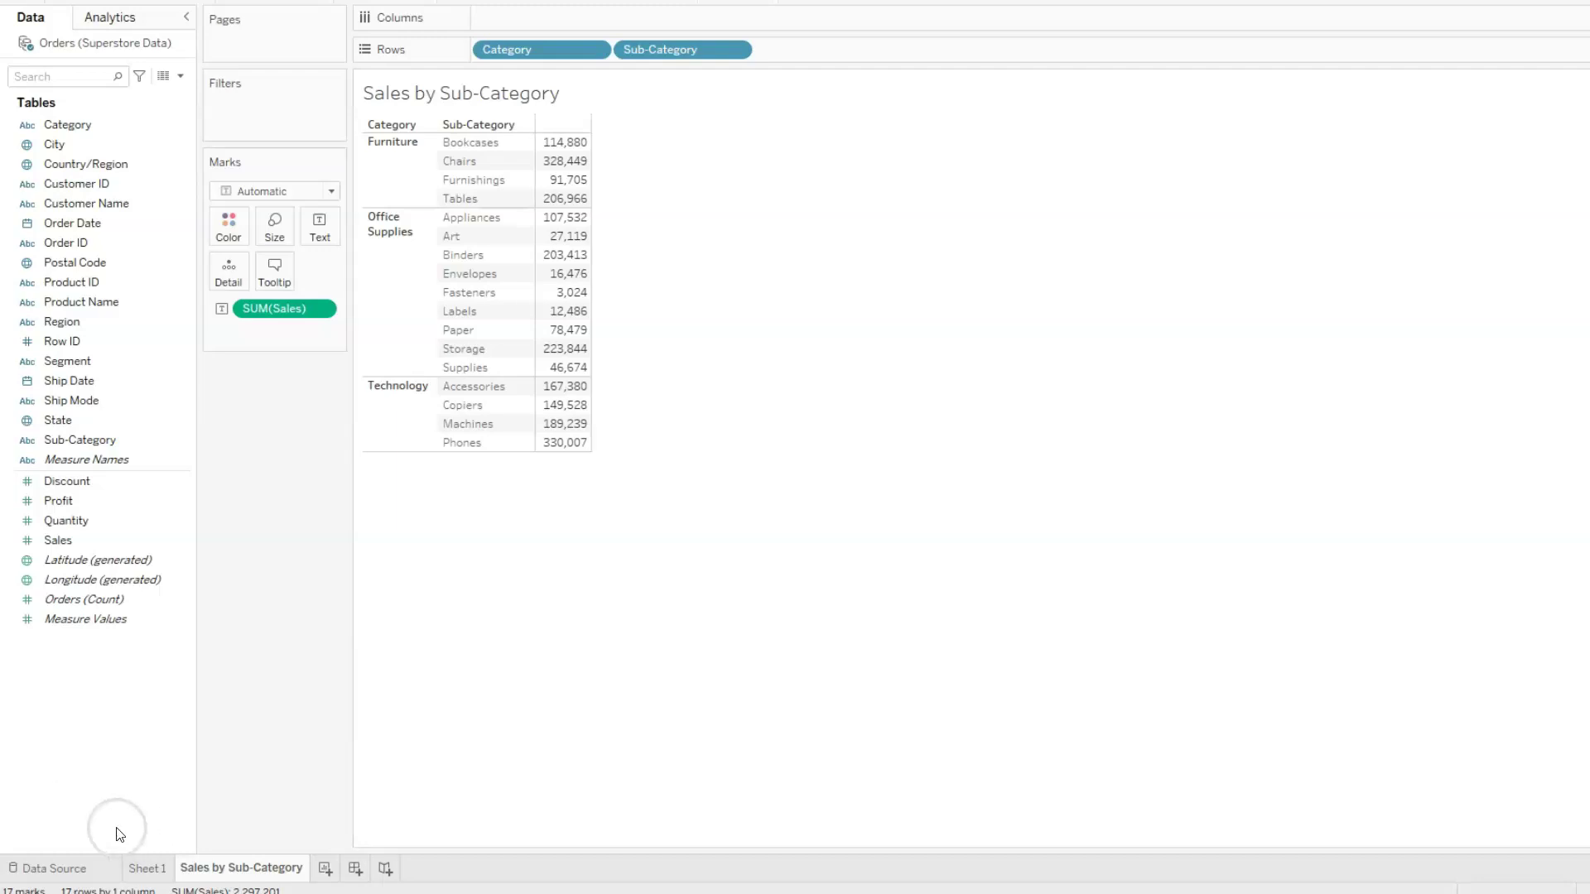
# - On new Sheet 3, list Region with summed Sales: Central 501,240 through West 725,458
pyautogui.click(324, 868)
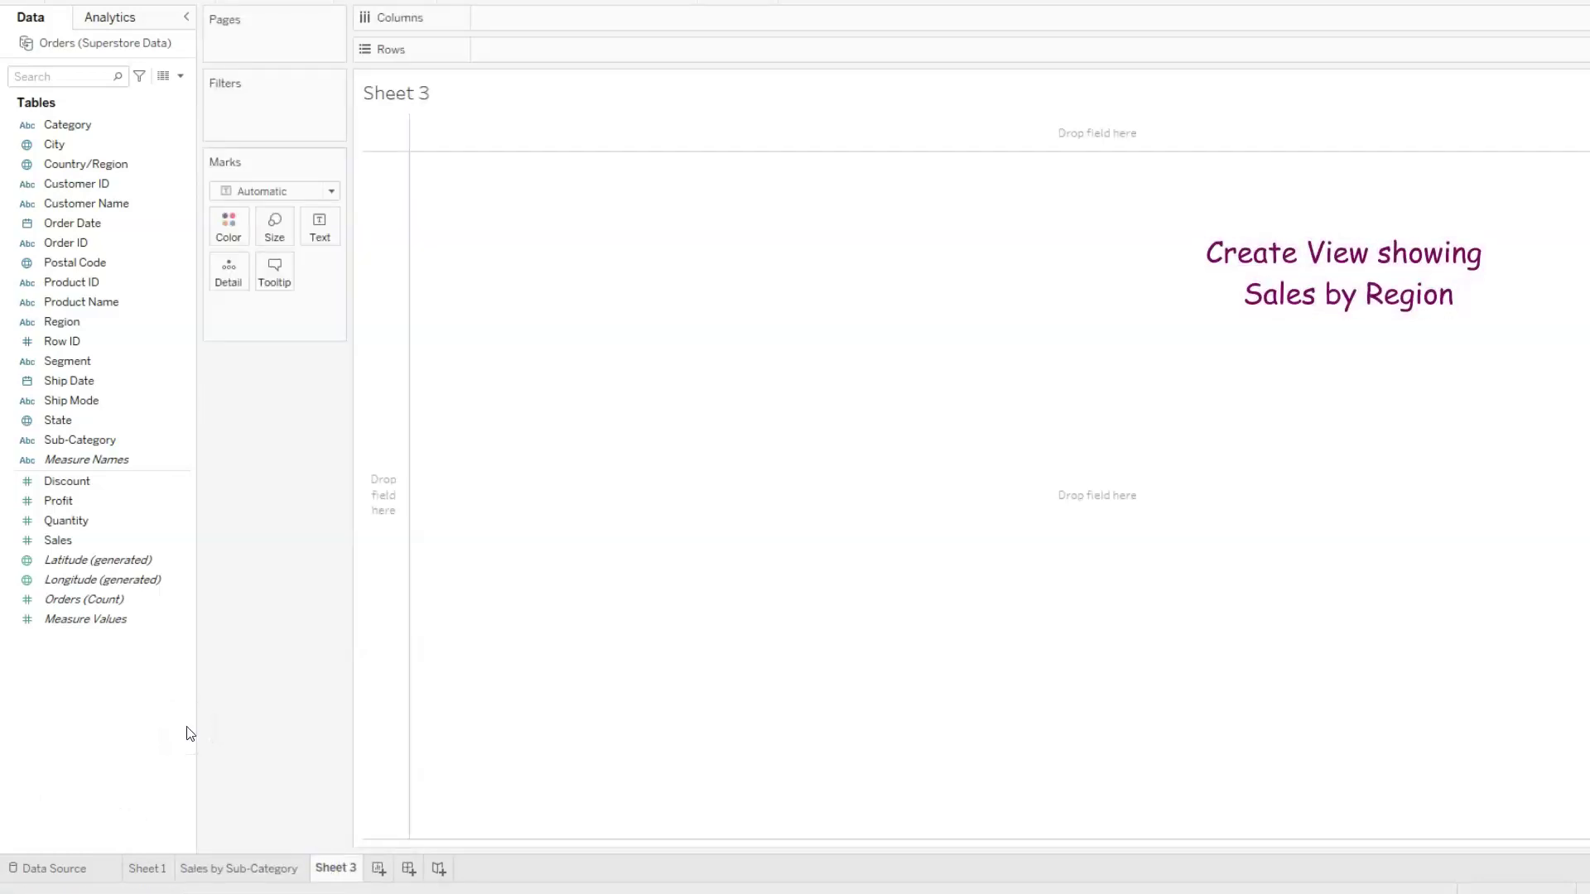
pyautogui.doubleClick(95, 321)
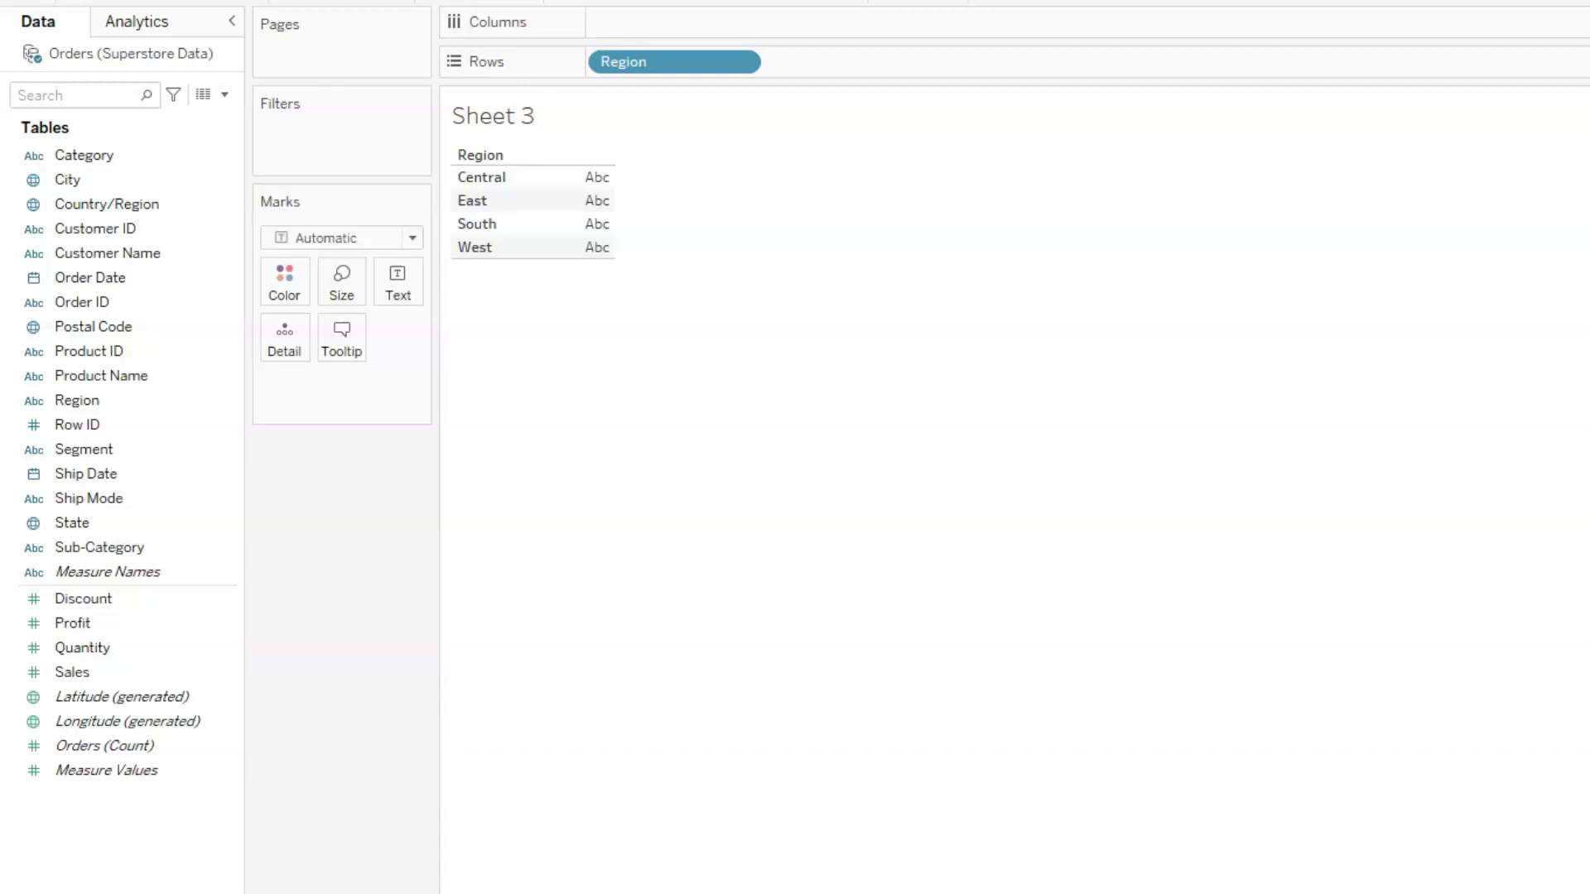
pyautogui.click(329, 816)
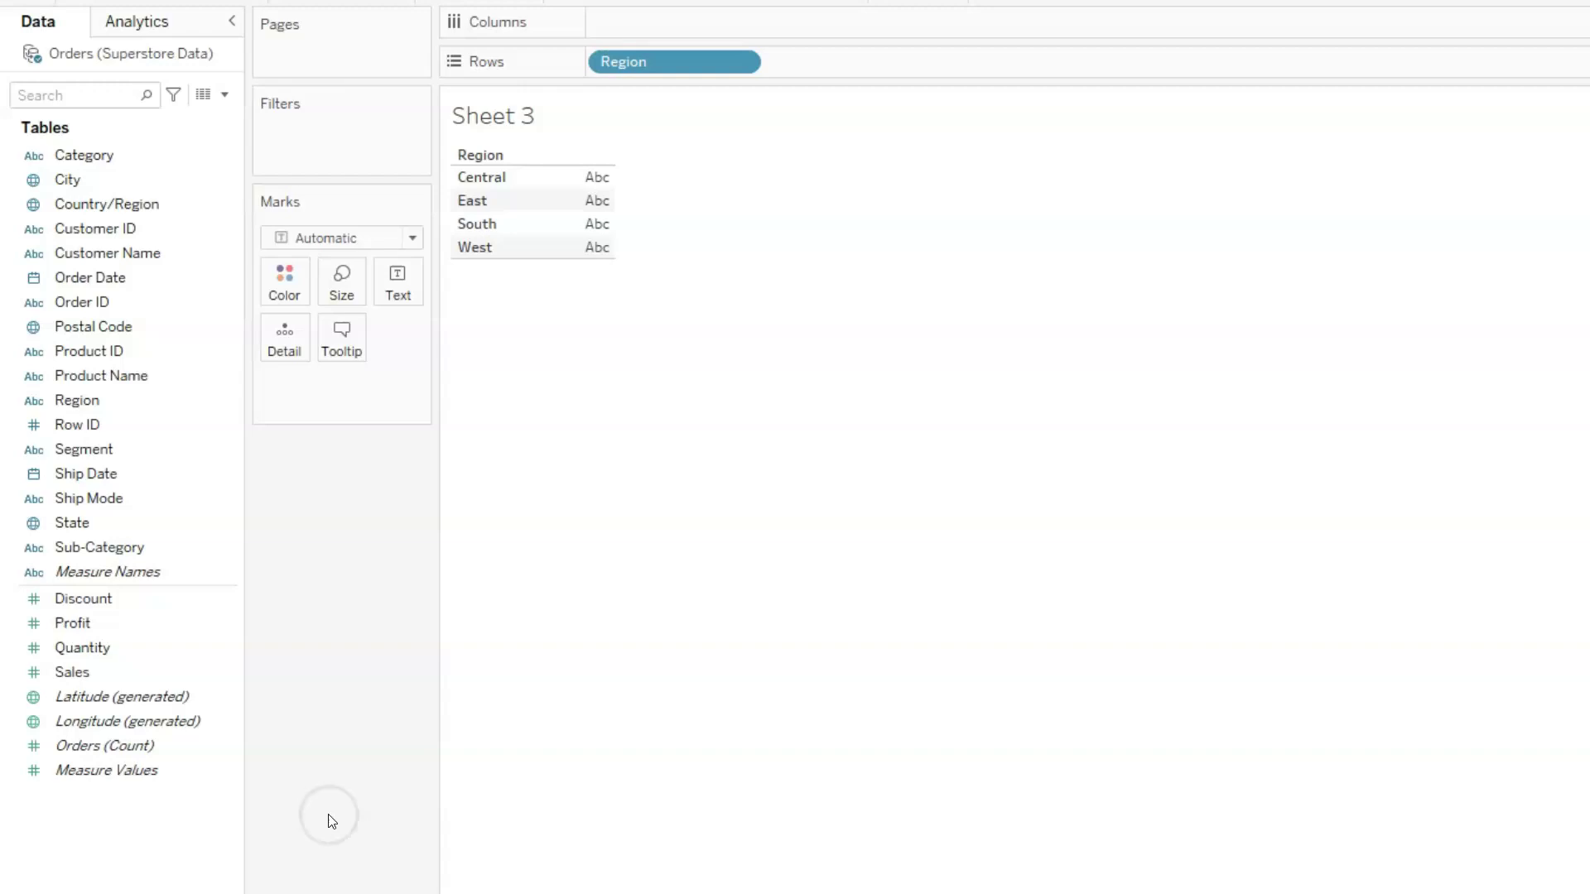
pyautogui.doubleClick(91, 675)
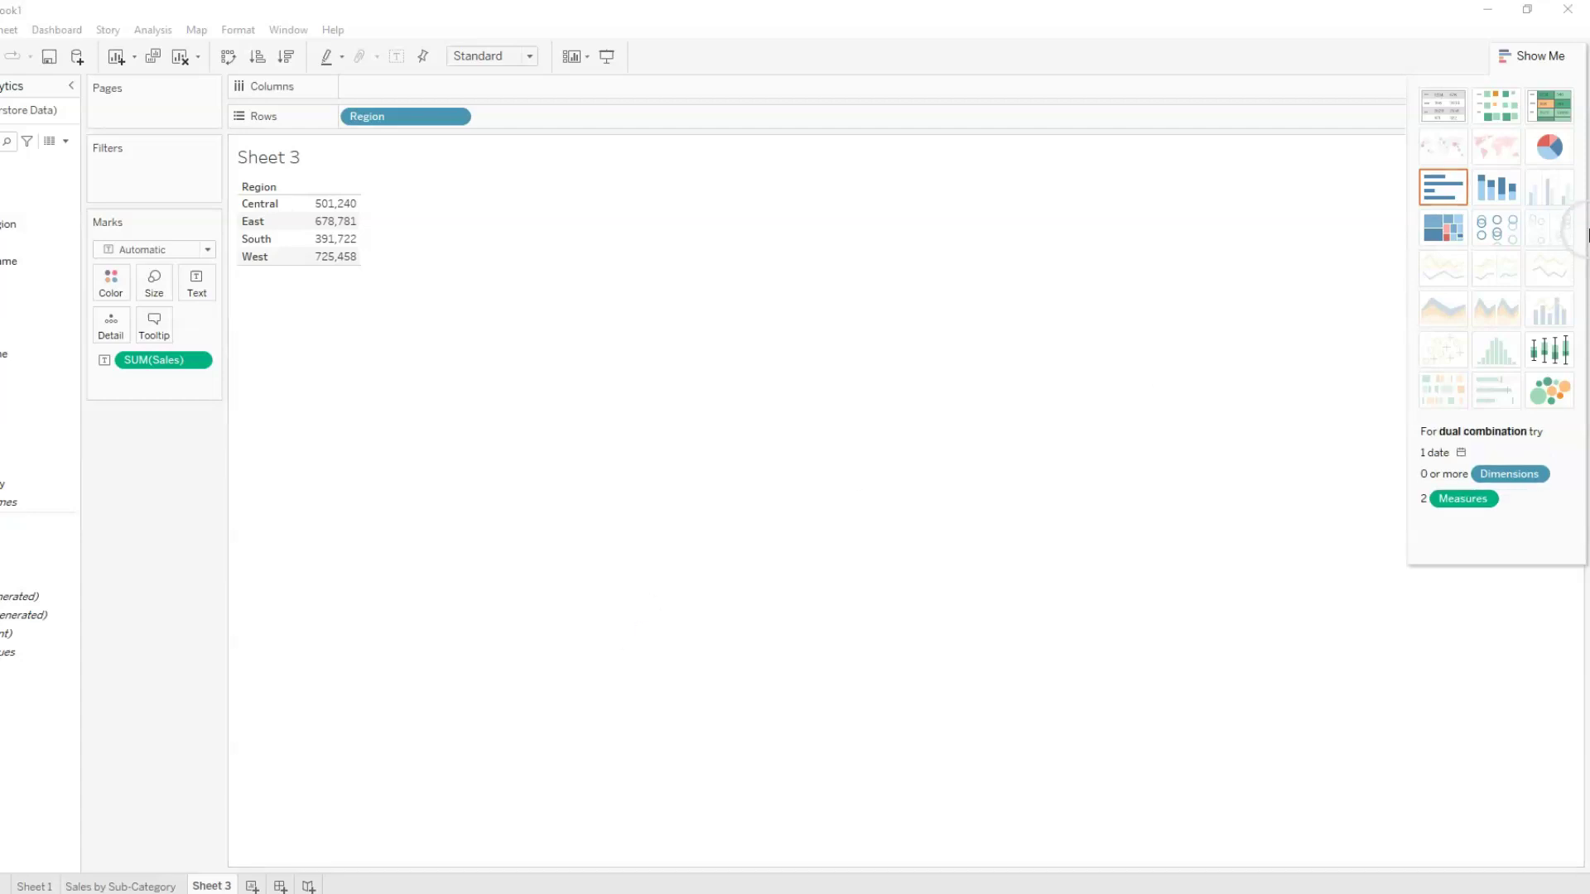
# - Preview the regional sales as horizontal bars, text table, highlight table and pie, then settle on a treemap
pyautogui.click(320, 223)
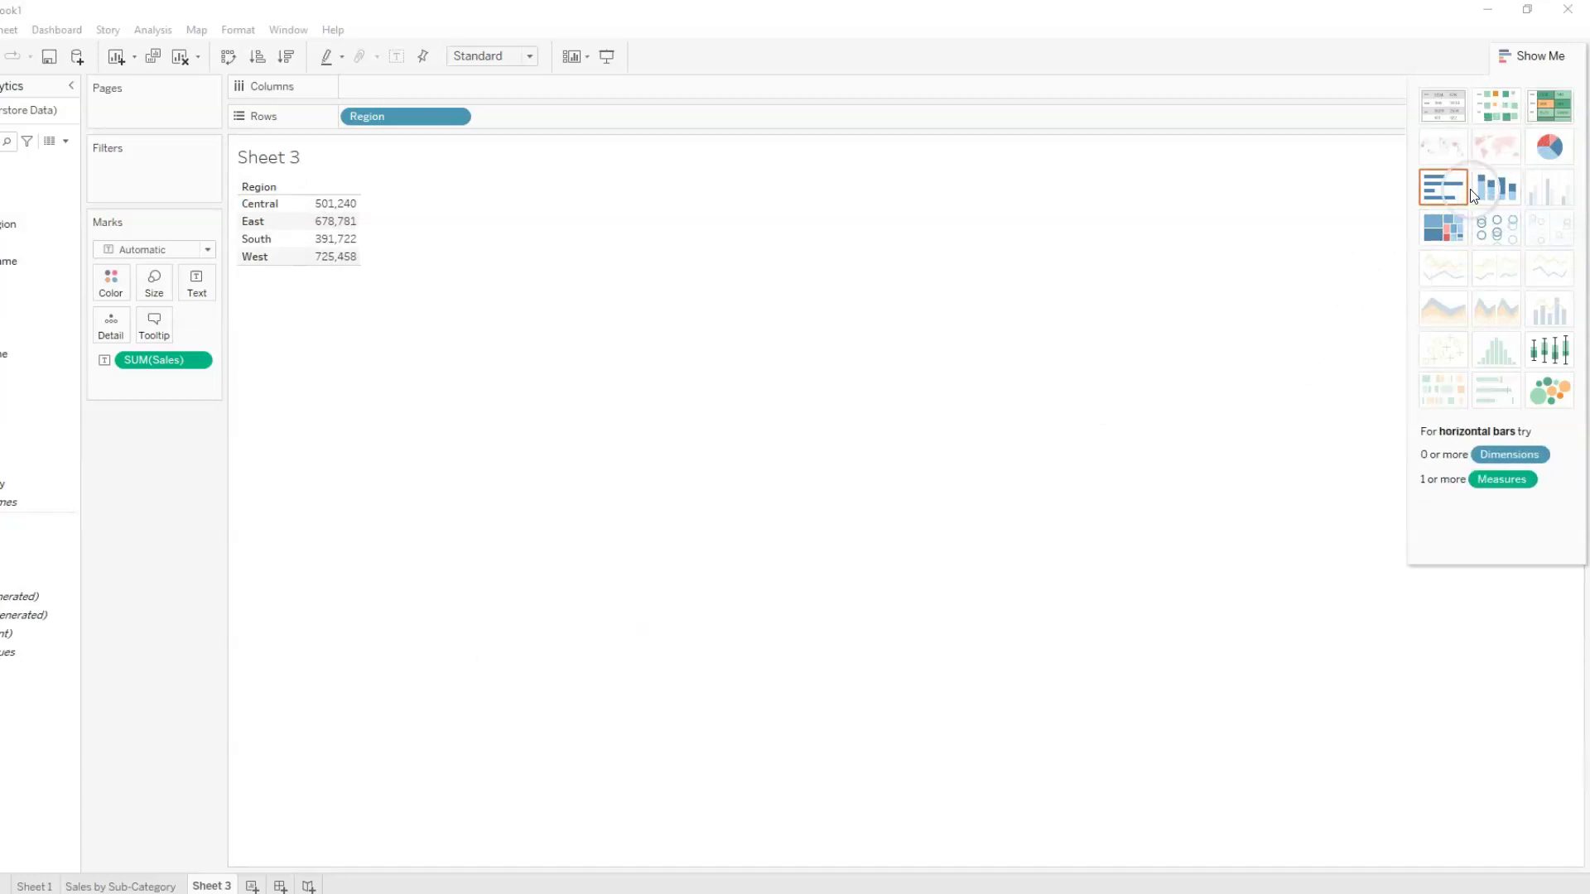
pyautogui.click(1444, 189)
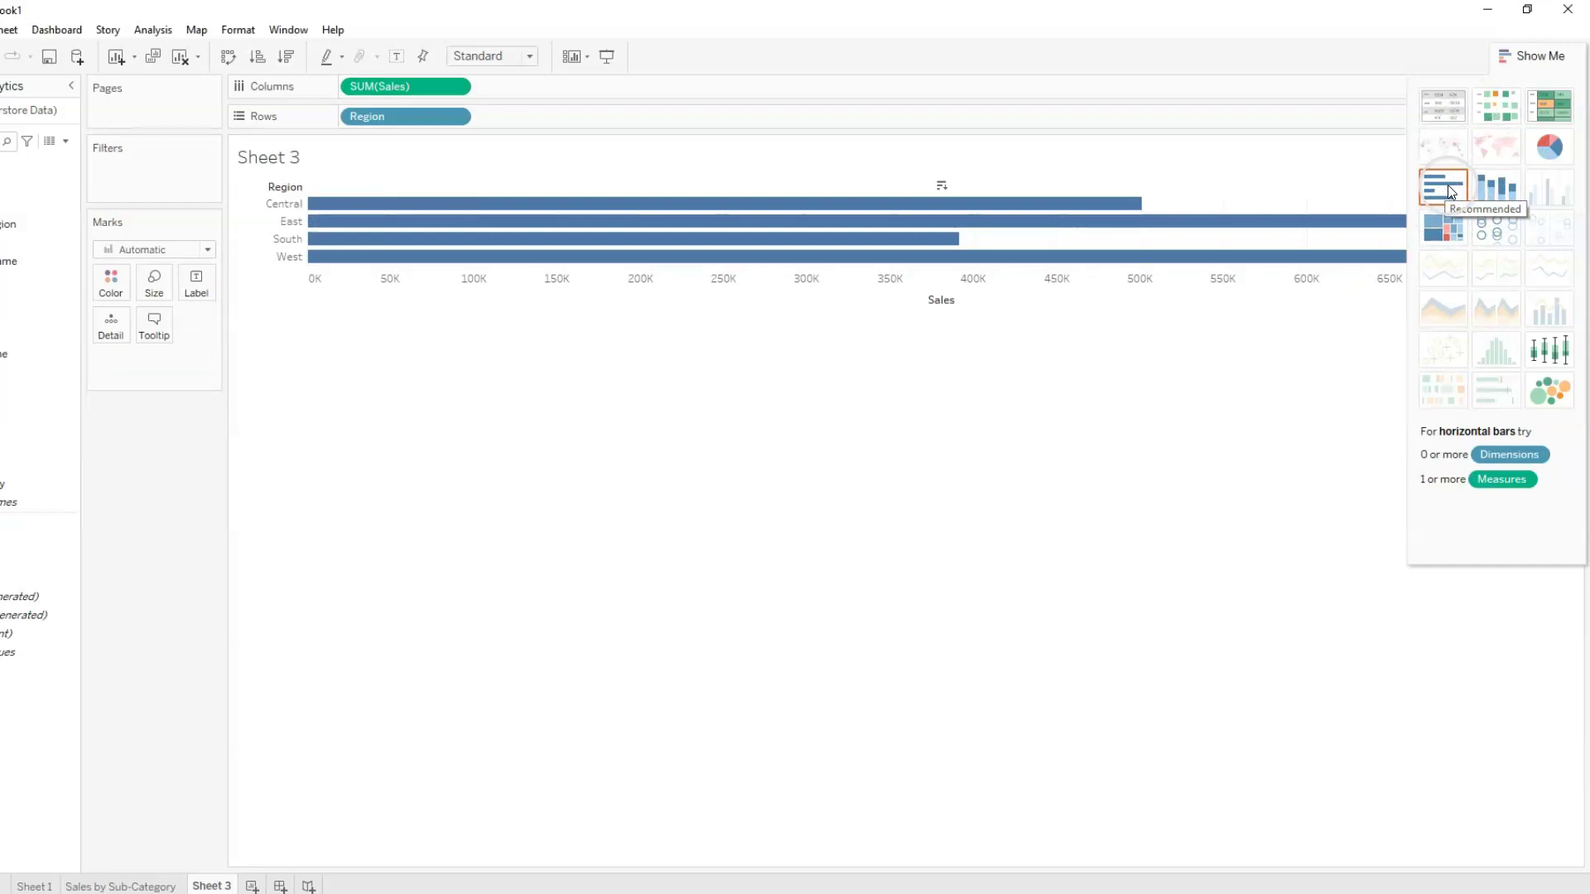
pyautogui.click(1435, 110)
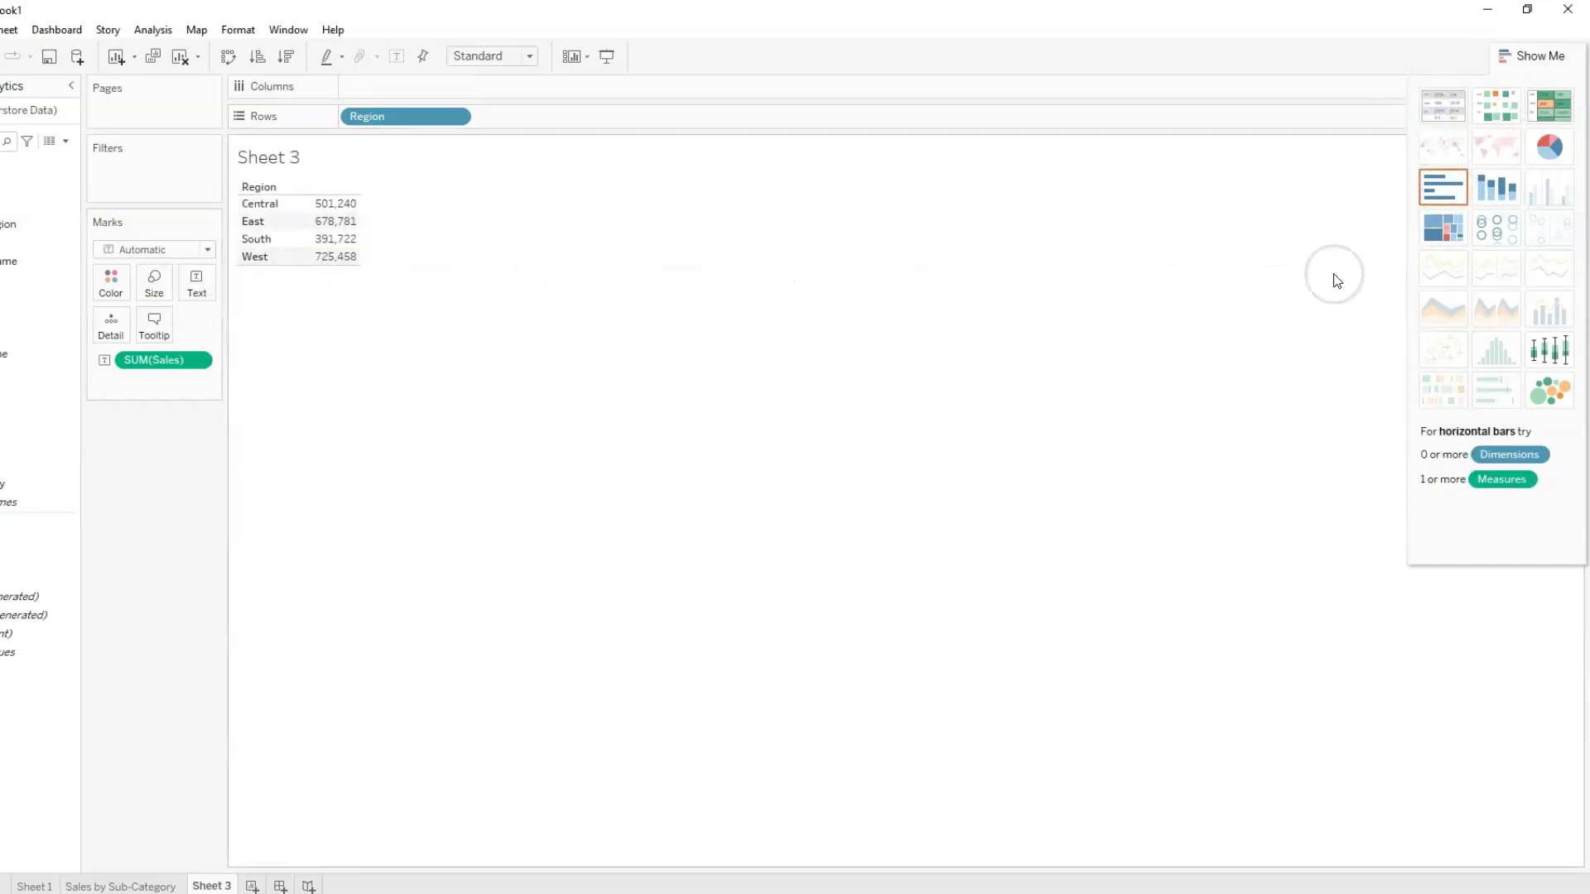
pyautogui.click(1551, 105)
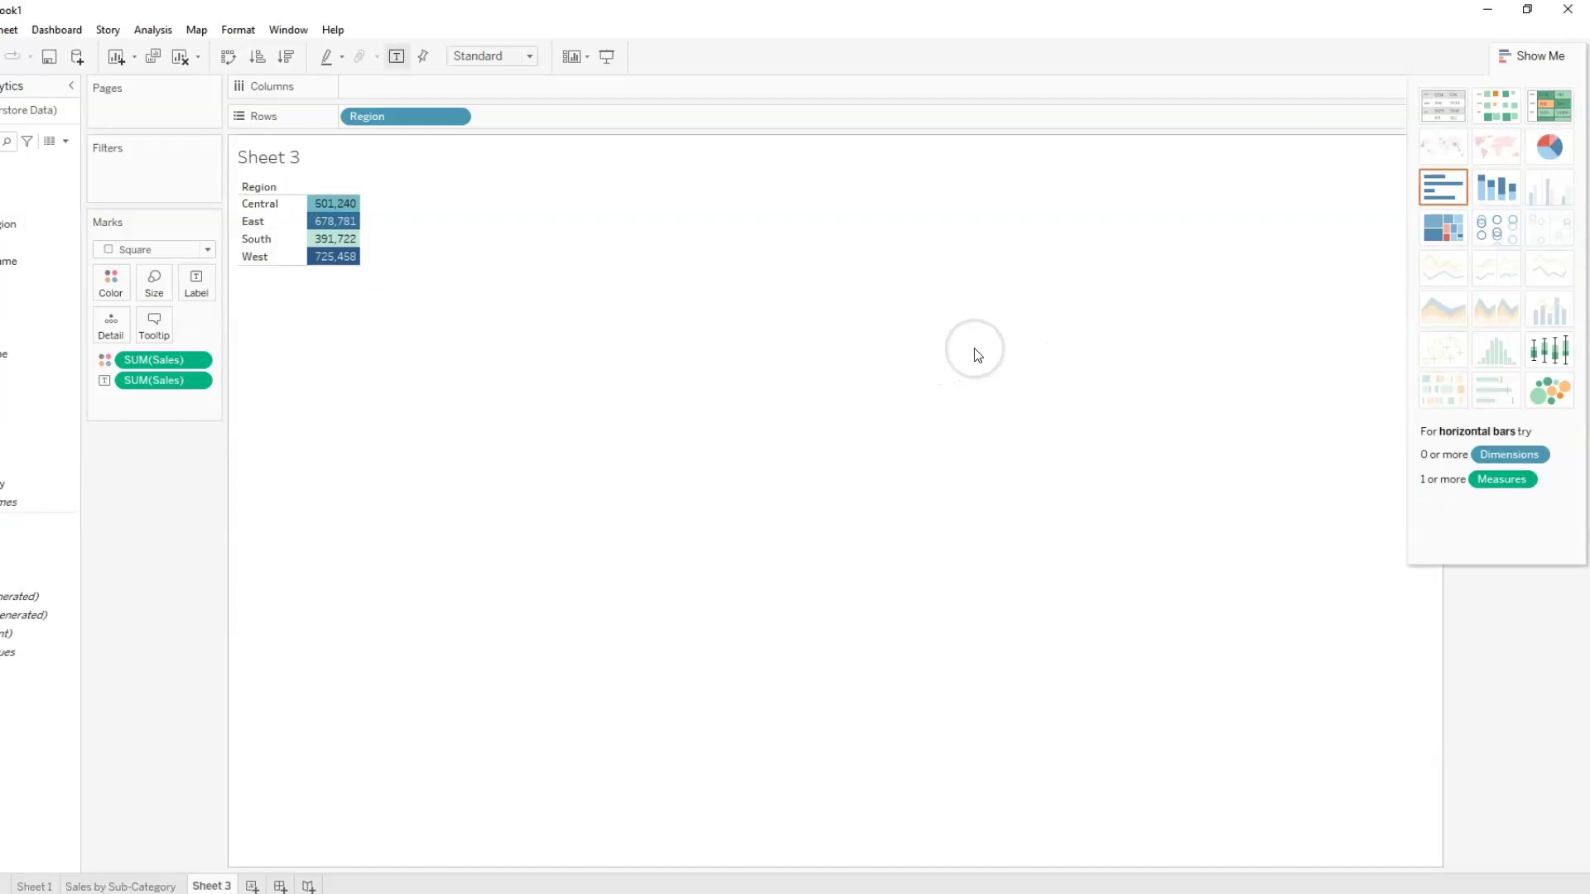
pyautogui.click(1548, 146)
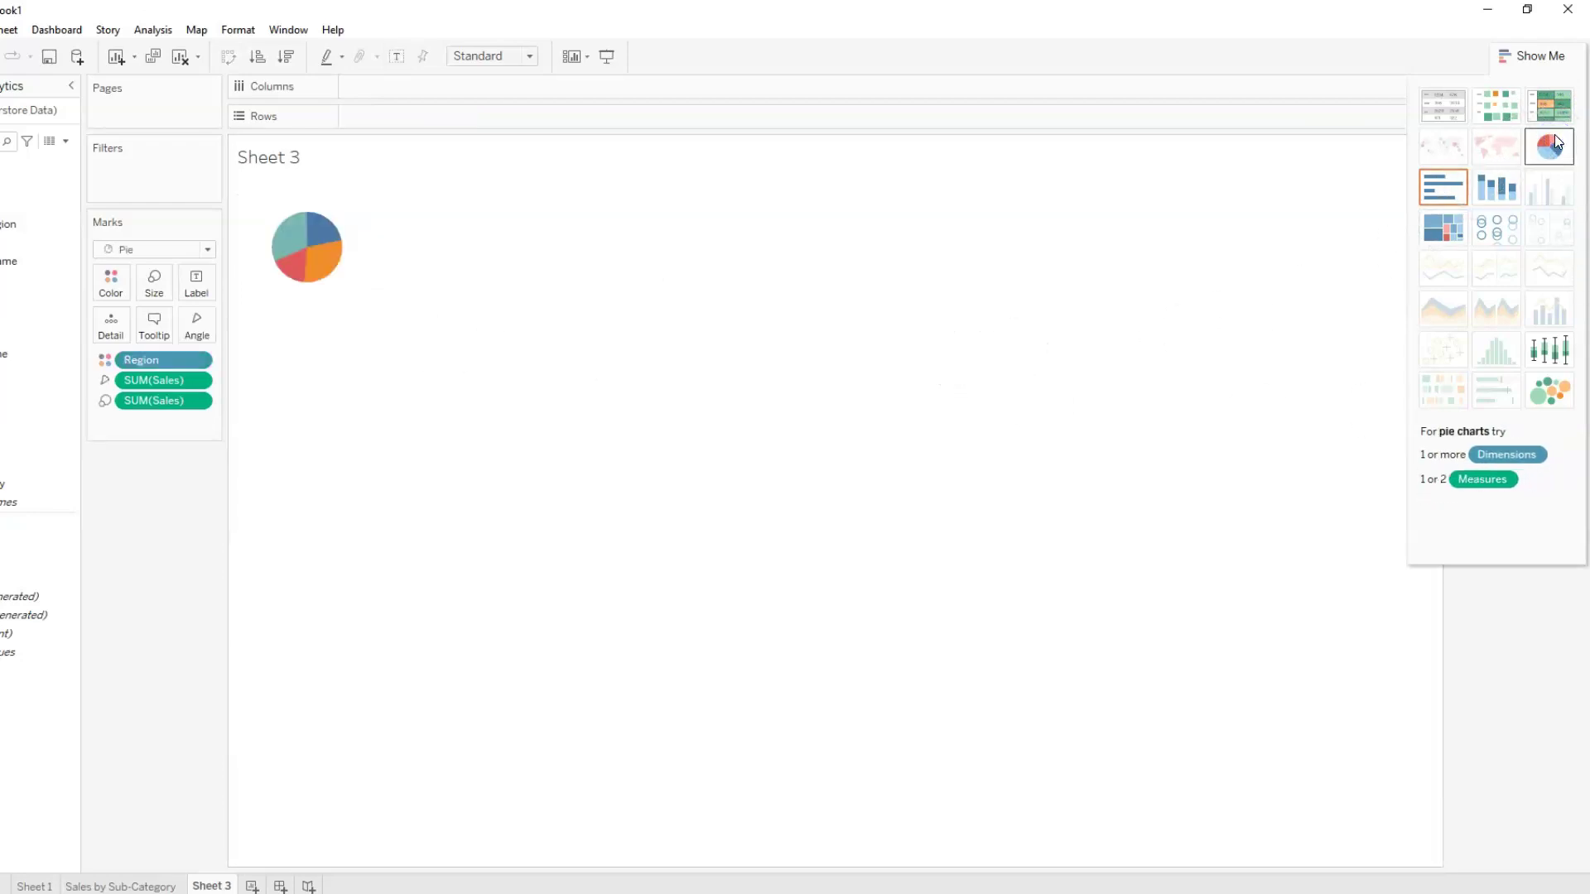
pyautogui.click(1450, 234)
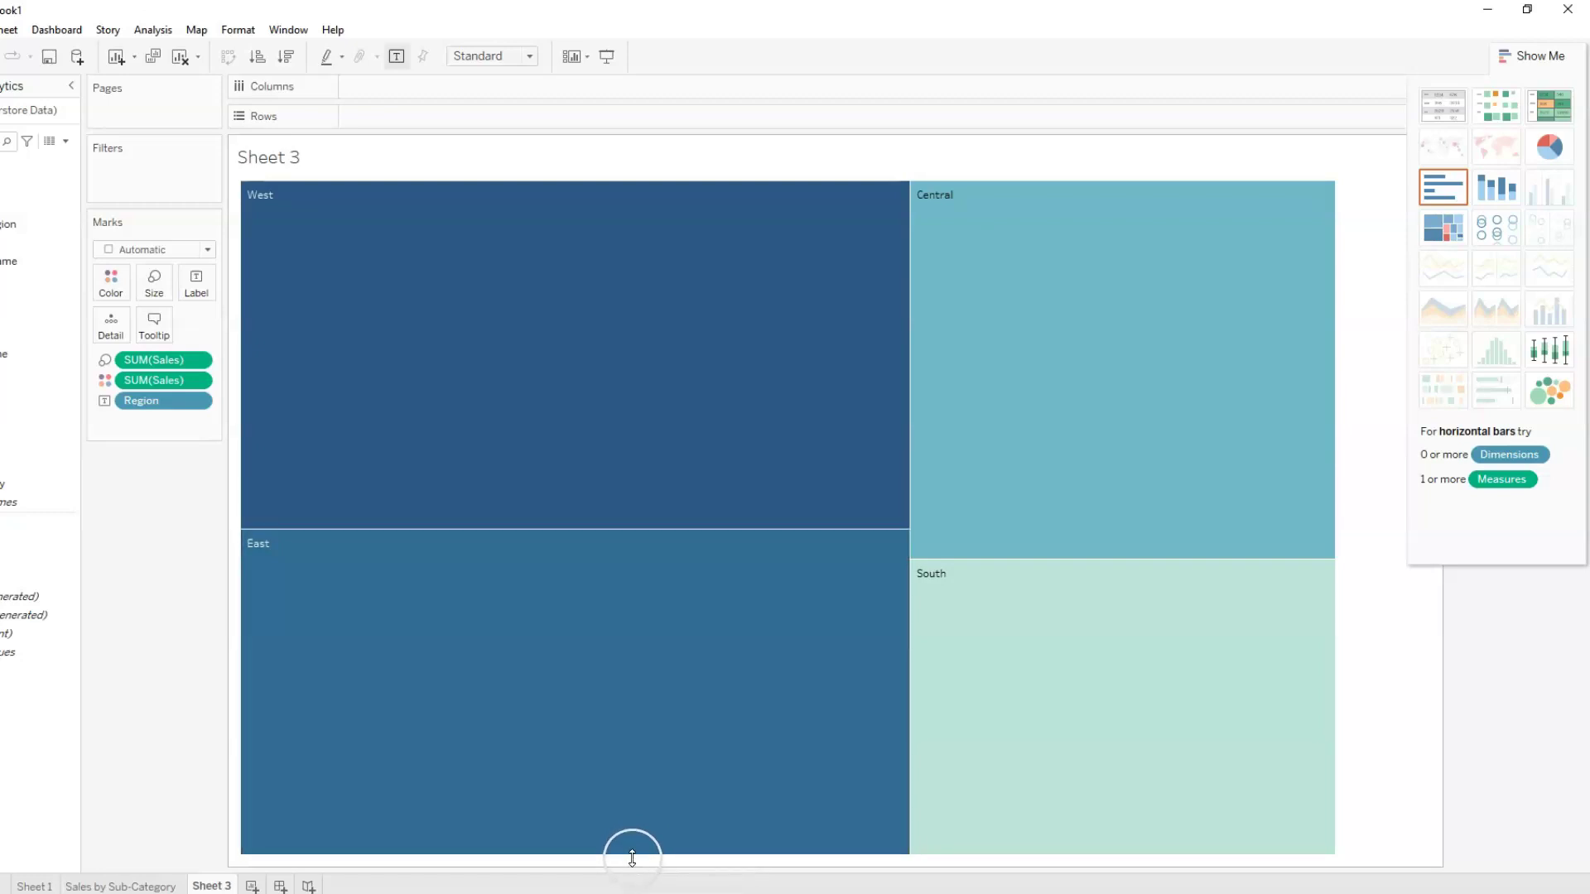
# - Close the Show Me panel and narrow the treemap to a 2×2 grid beside its SUM(Sales) legend
pyautogui.moveTo(632, 856); pyautogui.dragTo(619, 620)
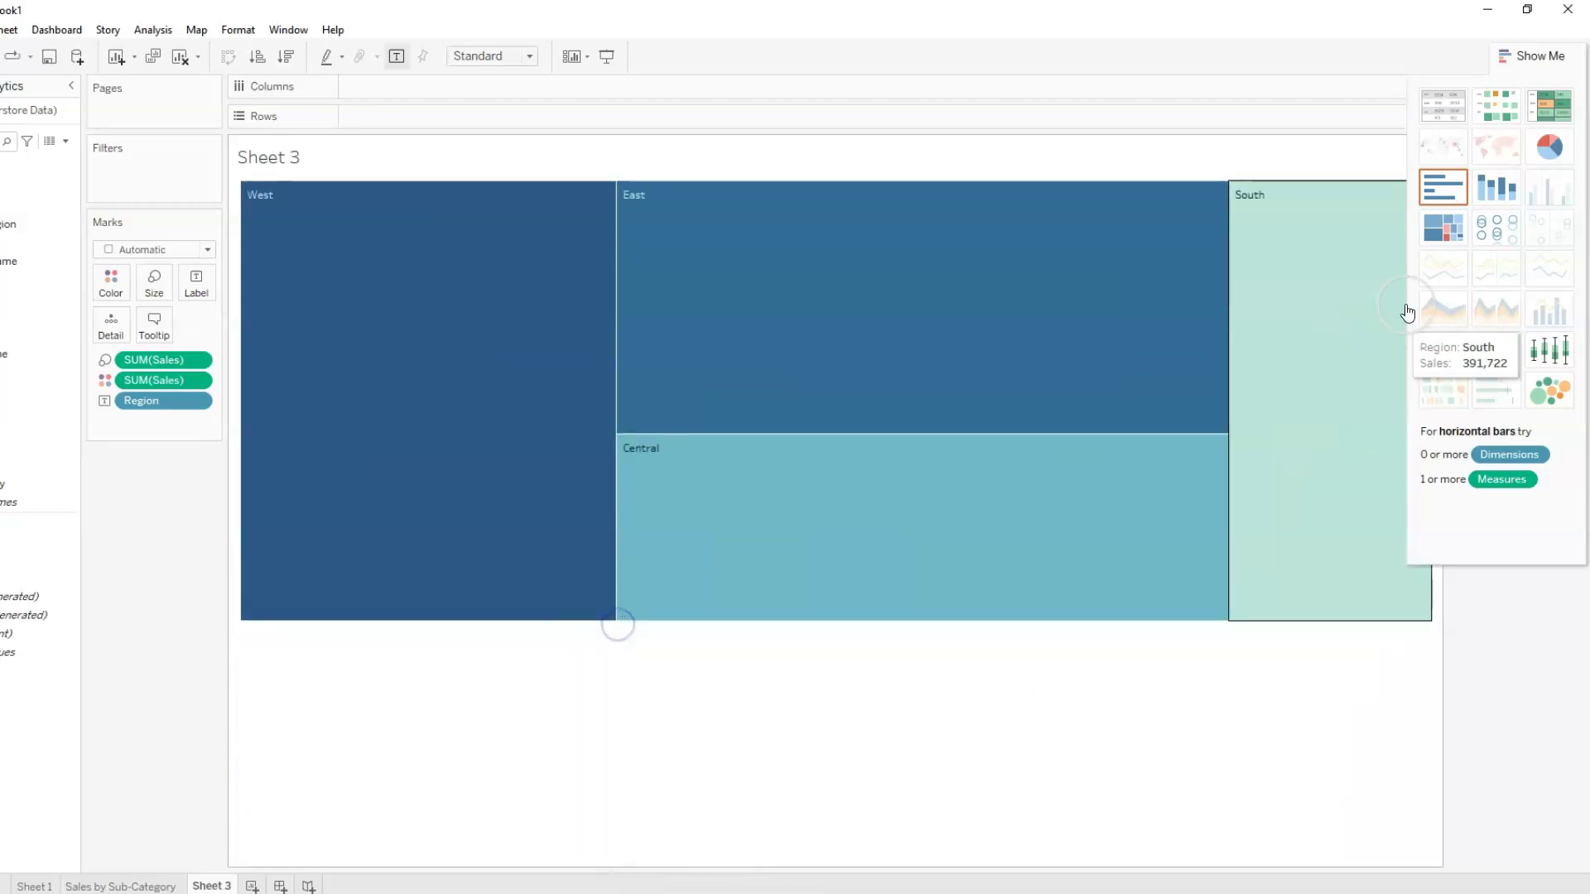
pyautogui.click(1552, 62)
pyautogui.click(1551, 60)
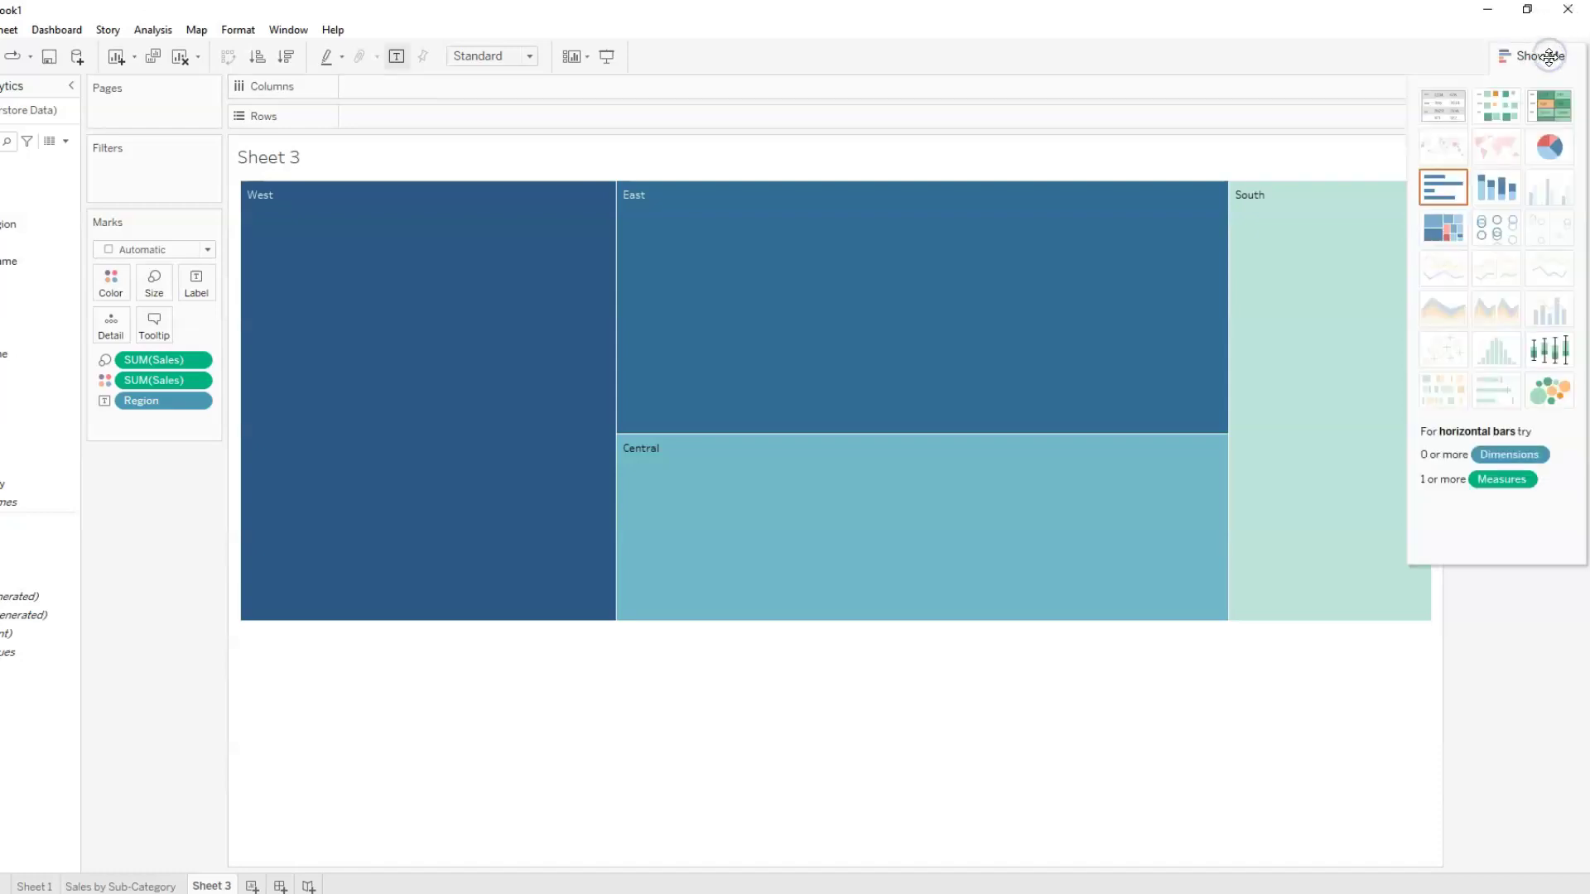
pyautogui.click(1551, 59)
pyautogui.click(1550, 59)
pyautogui.click(1550, 60)
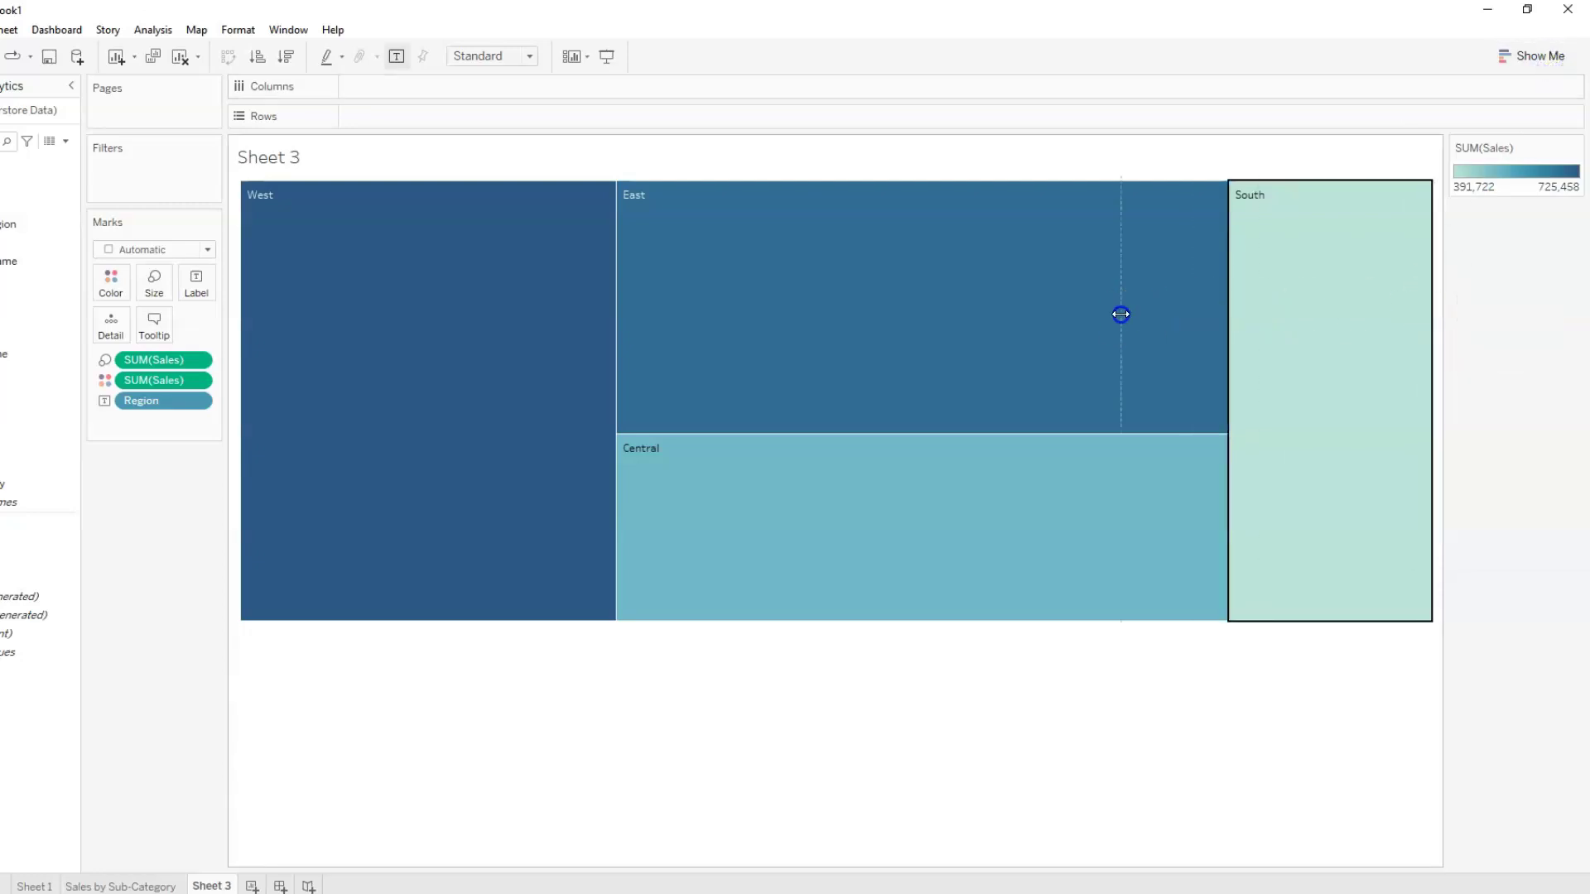
pyautogui.moveTo(853, 340); pyautogui.dragTo(713, 349)
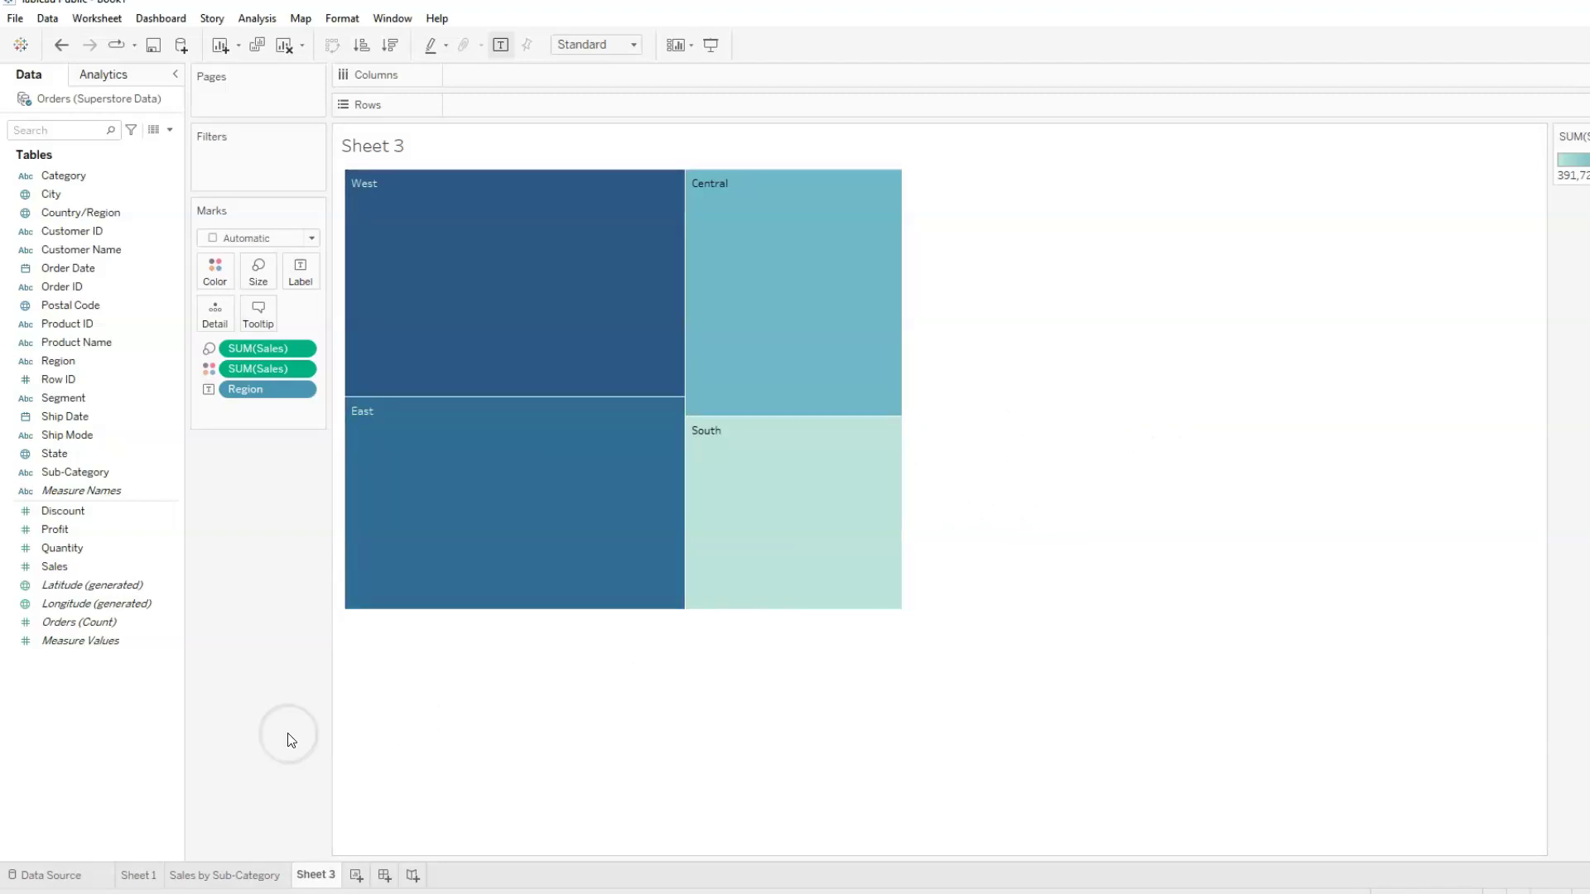
# - Add Sales to the treemap labels so each region shows its total, e.g. West 725,458
pyautogui.moveTo(54, 566); pyautogui.dragTo(299, 273)
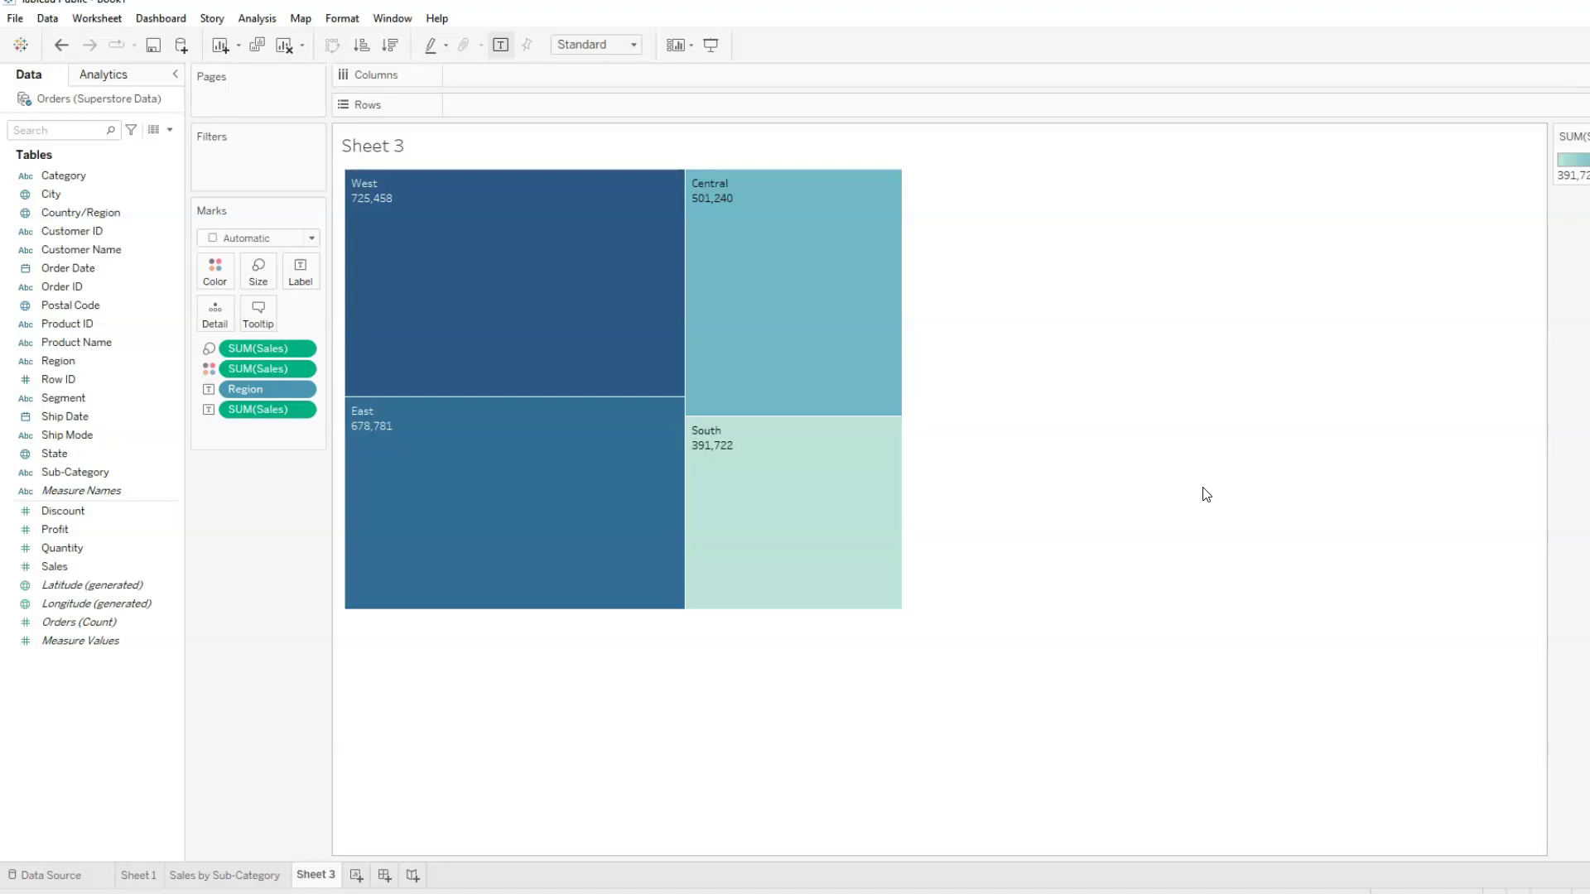
# - Title the treemap sheet 'Sales by Region'
pyautogui.doubleClick(417, 146)
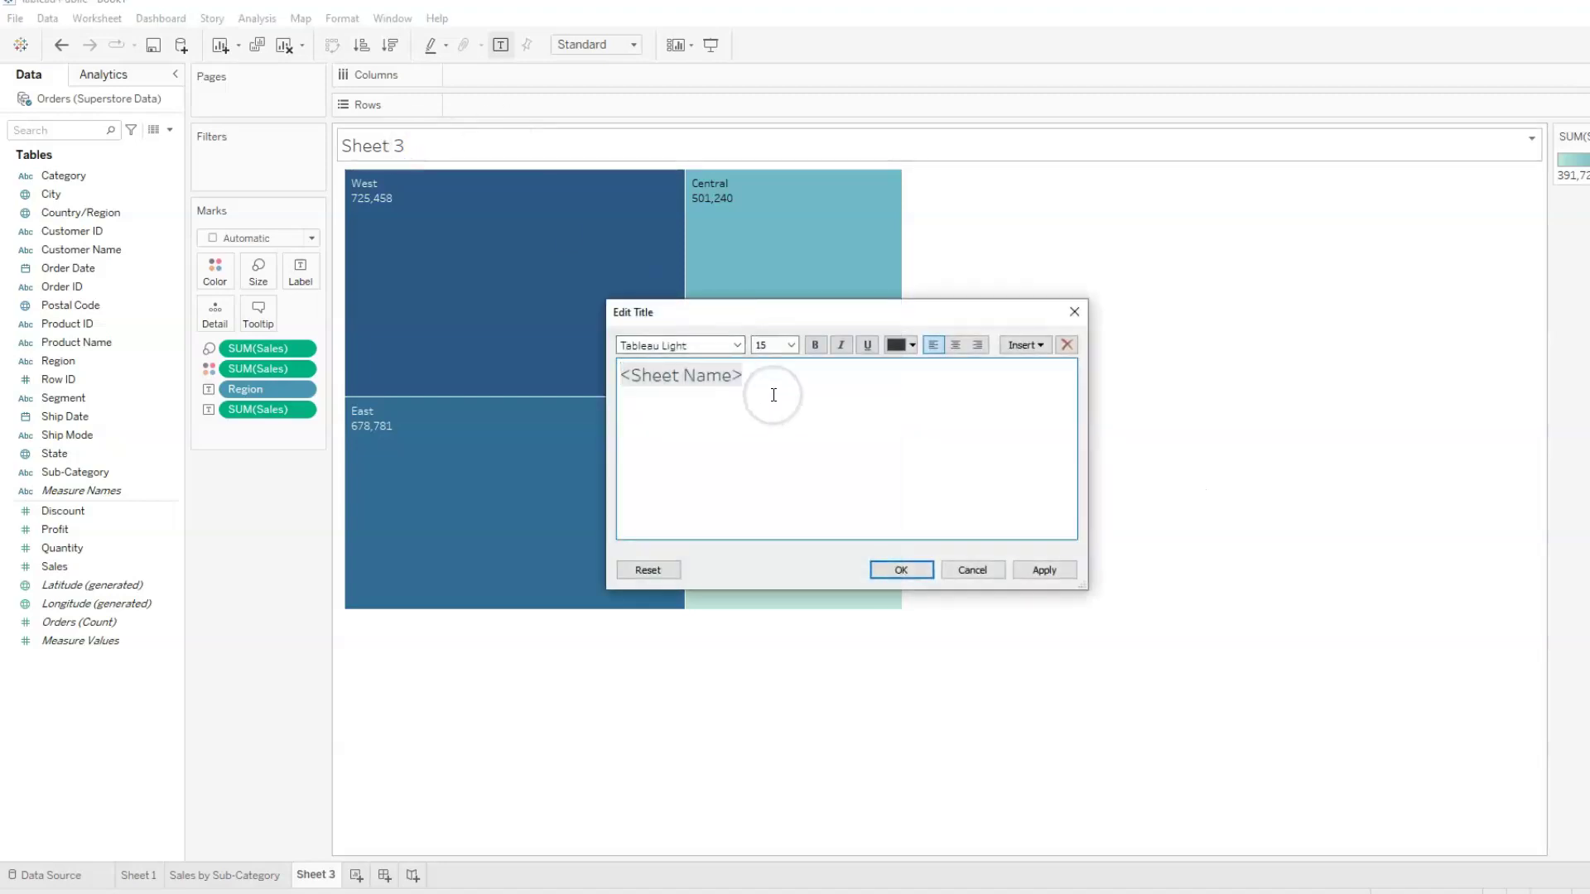
pyautogui.moveTo(743, 377); pyautogui.dragTo(603, 377)
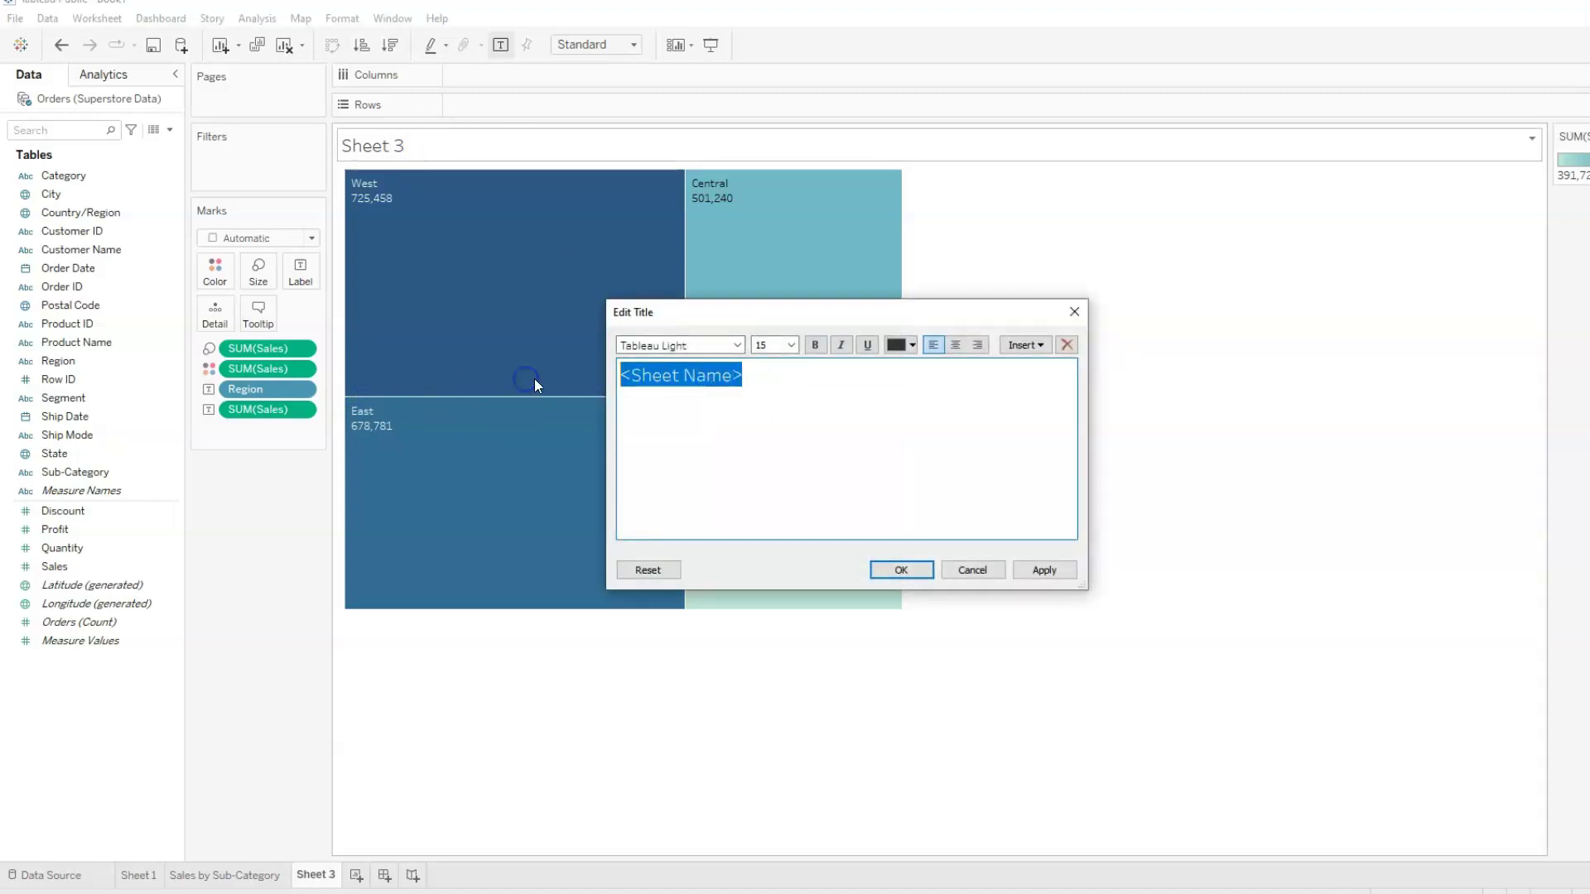
pyautogui.write('Sales by ')
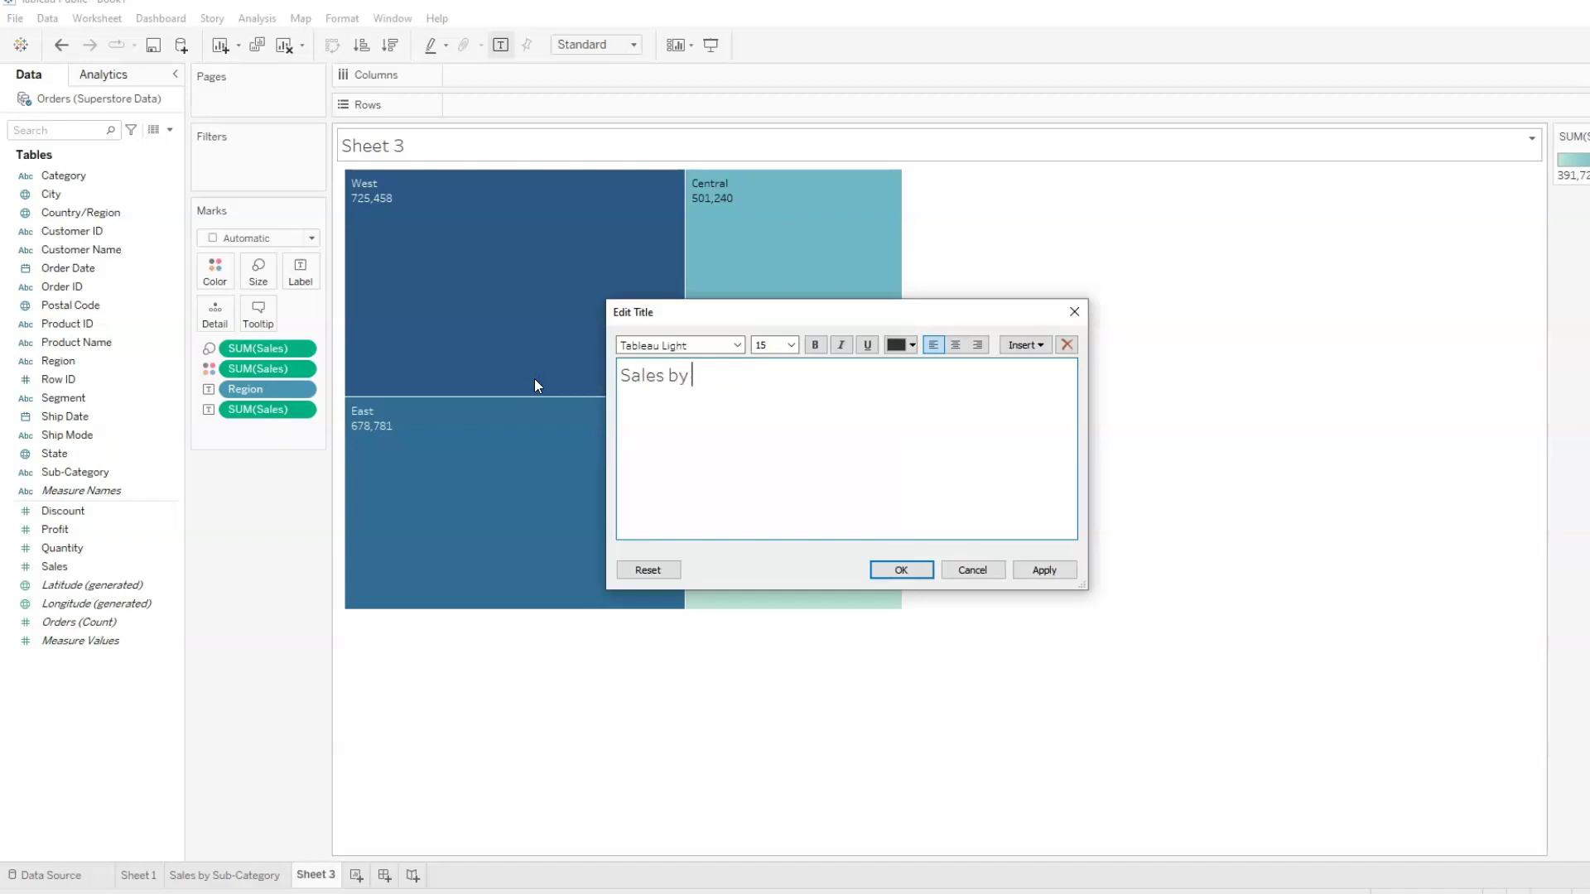
pyautogui.write('Region')
pyautogui.press('Return')
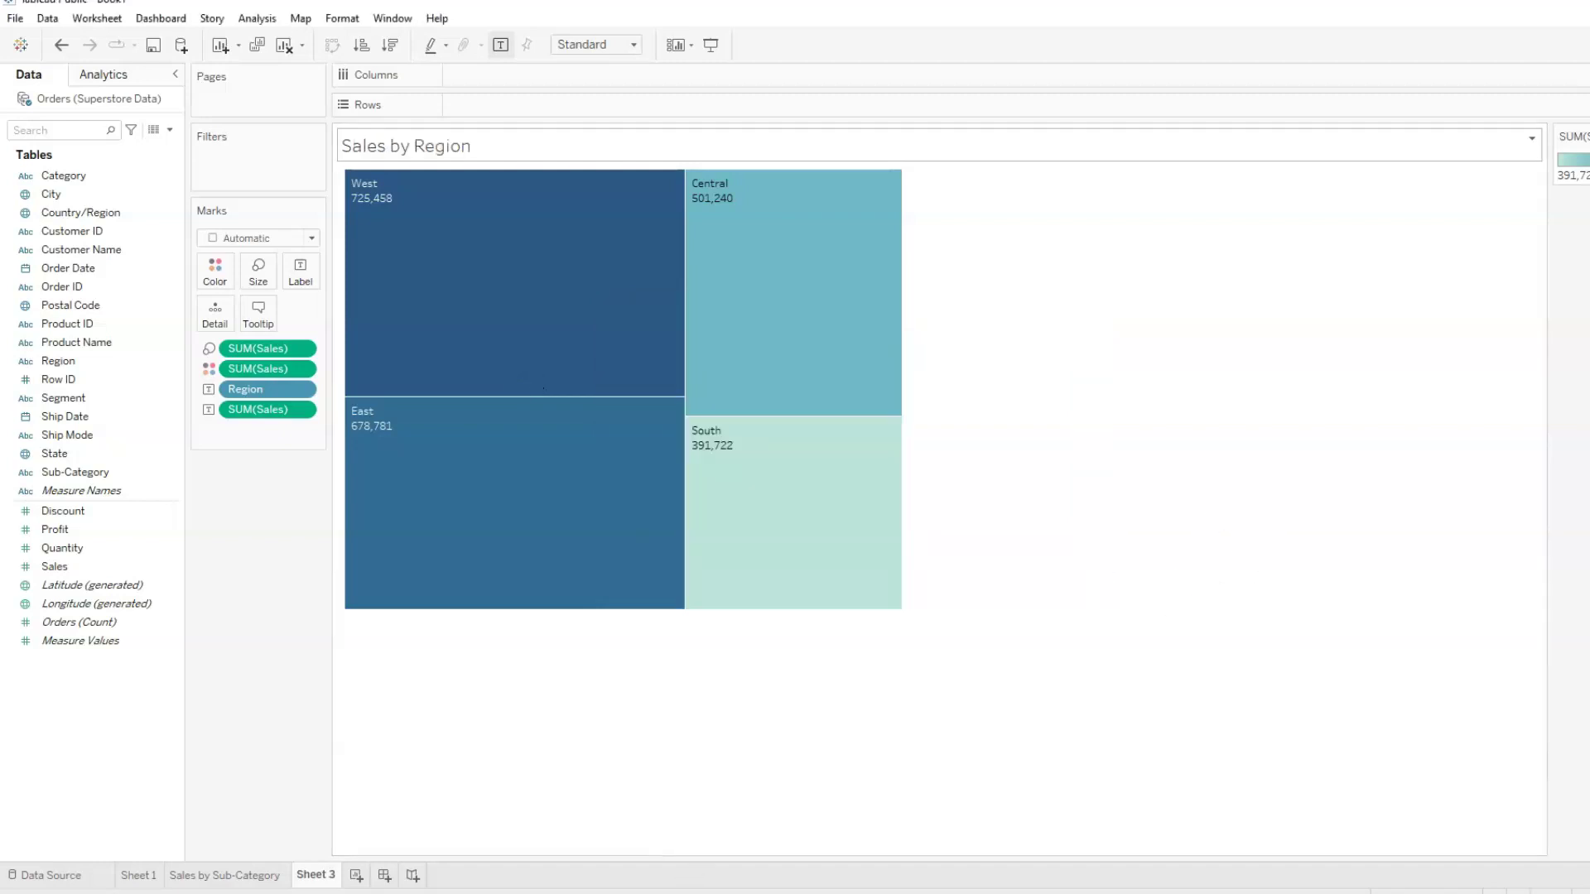
# - Rename the Sheet 1 bar chart tab to 'Sales by Year'
pyautogui.click(135, 876)
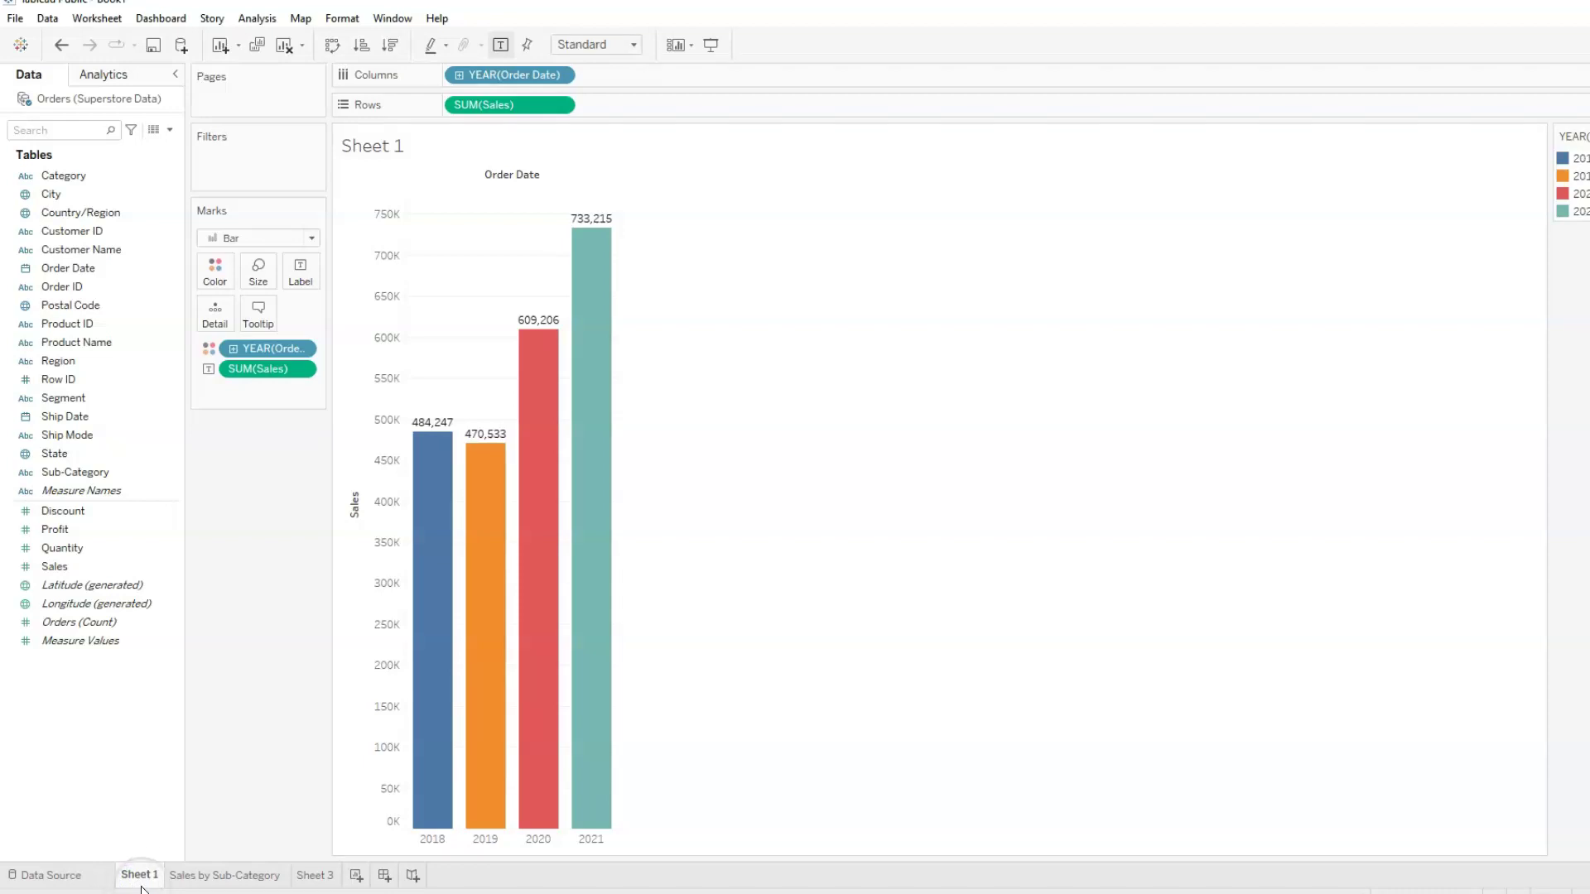
pyautogui.doubleClick(144, 877)
pyautogui.write('Sales by Year')
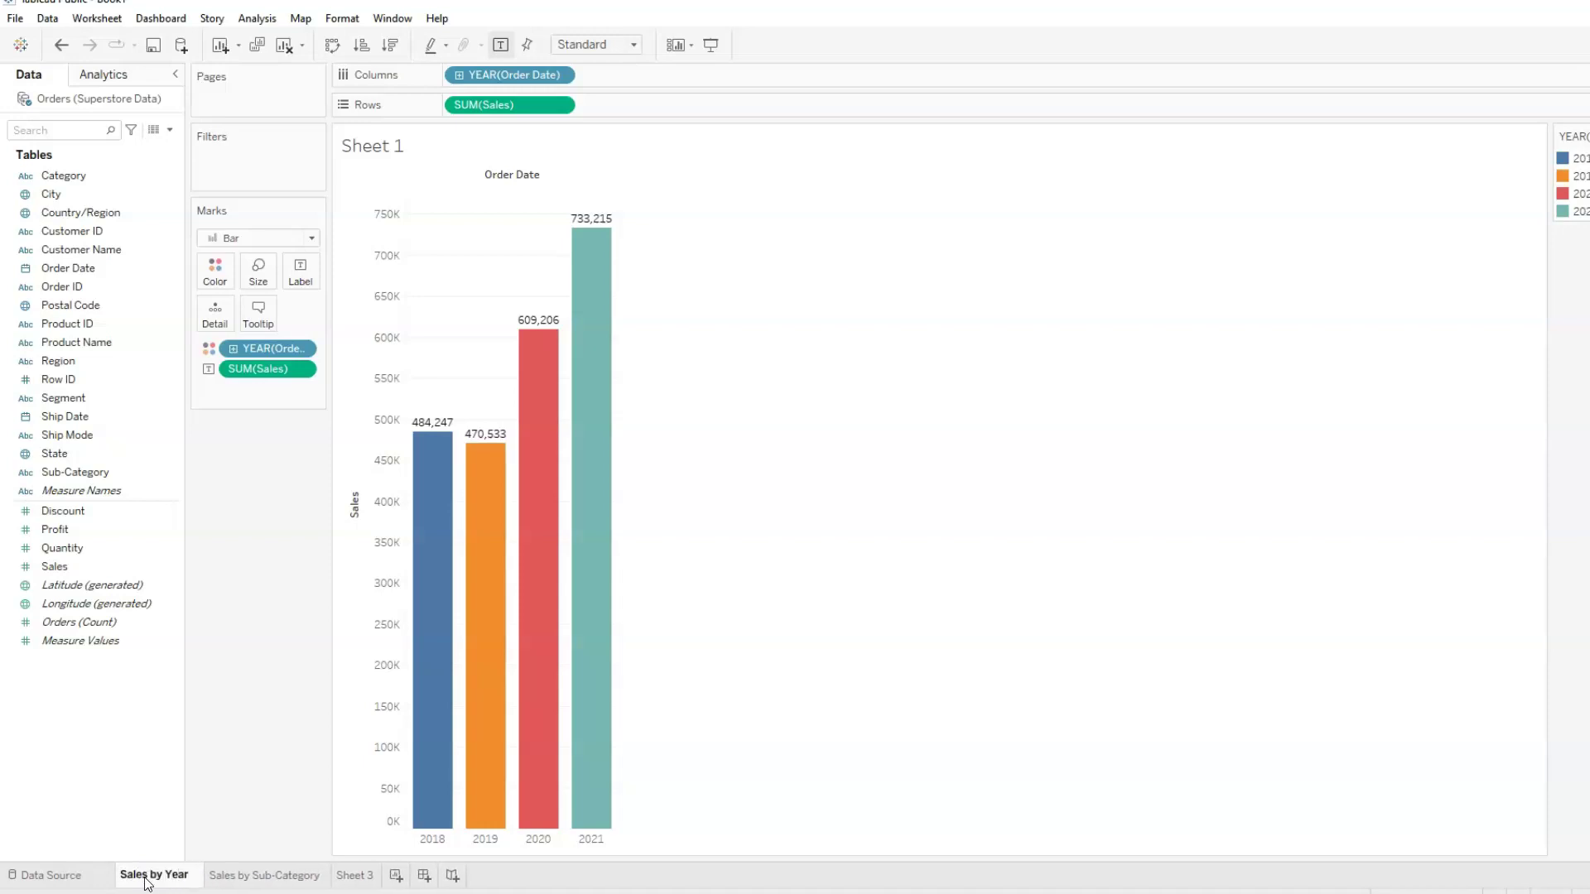
pyautogui.press('Return')
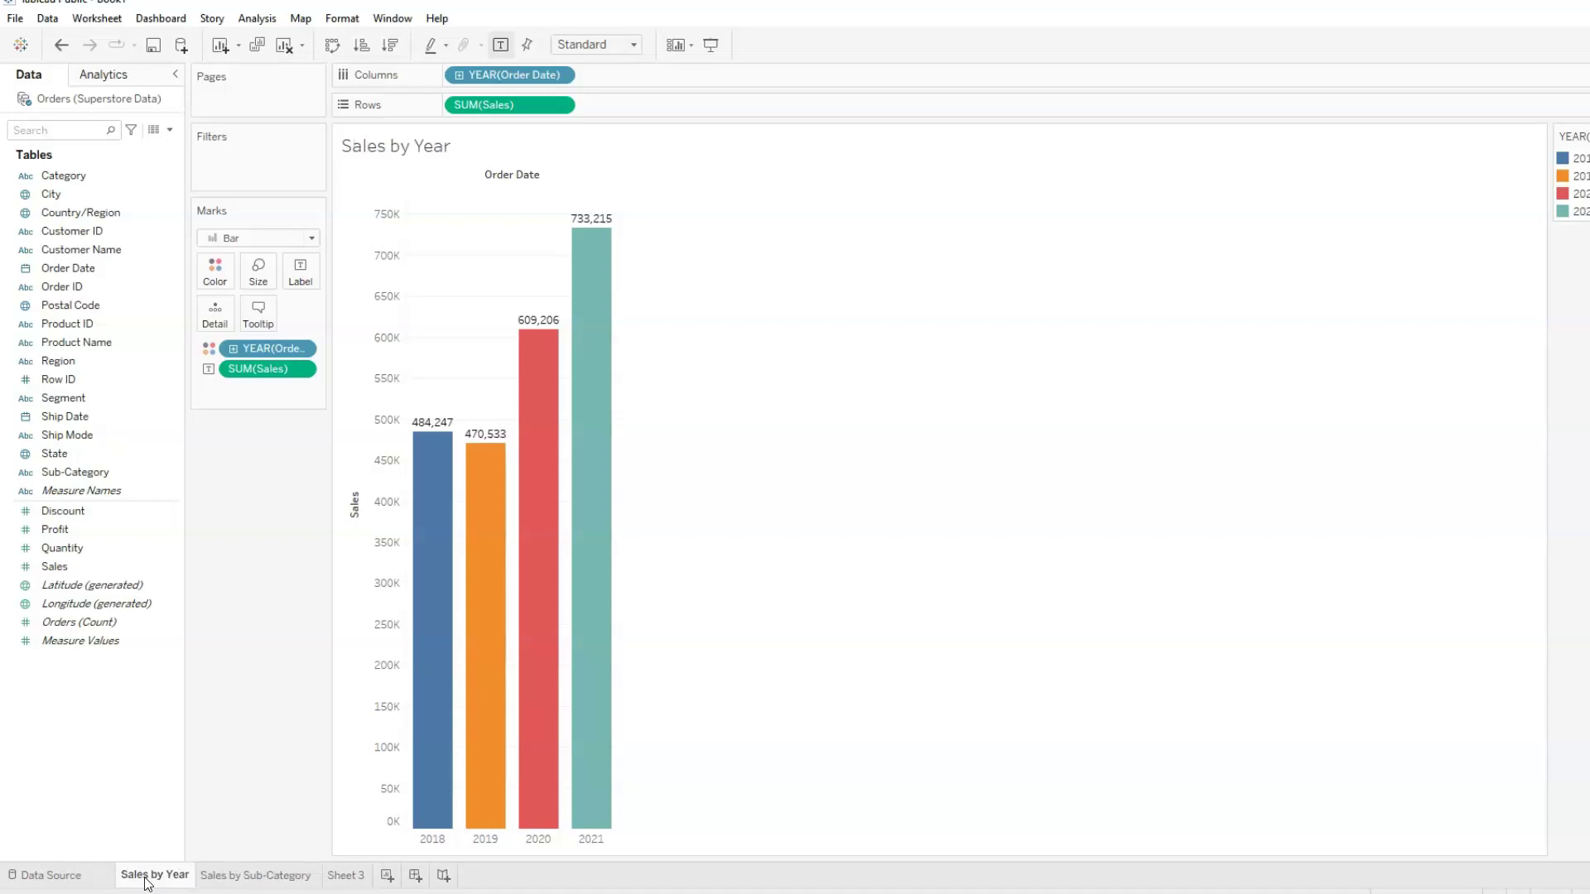
# - Open the File menu of the workbook
pyautogui.click(15, 18)
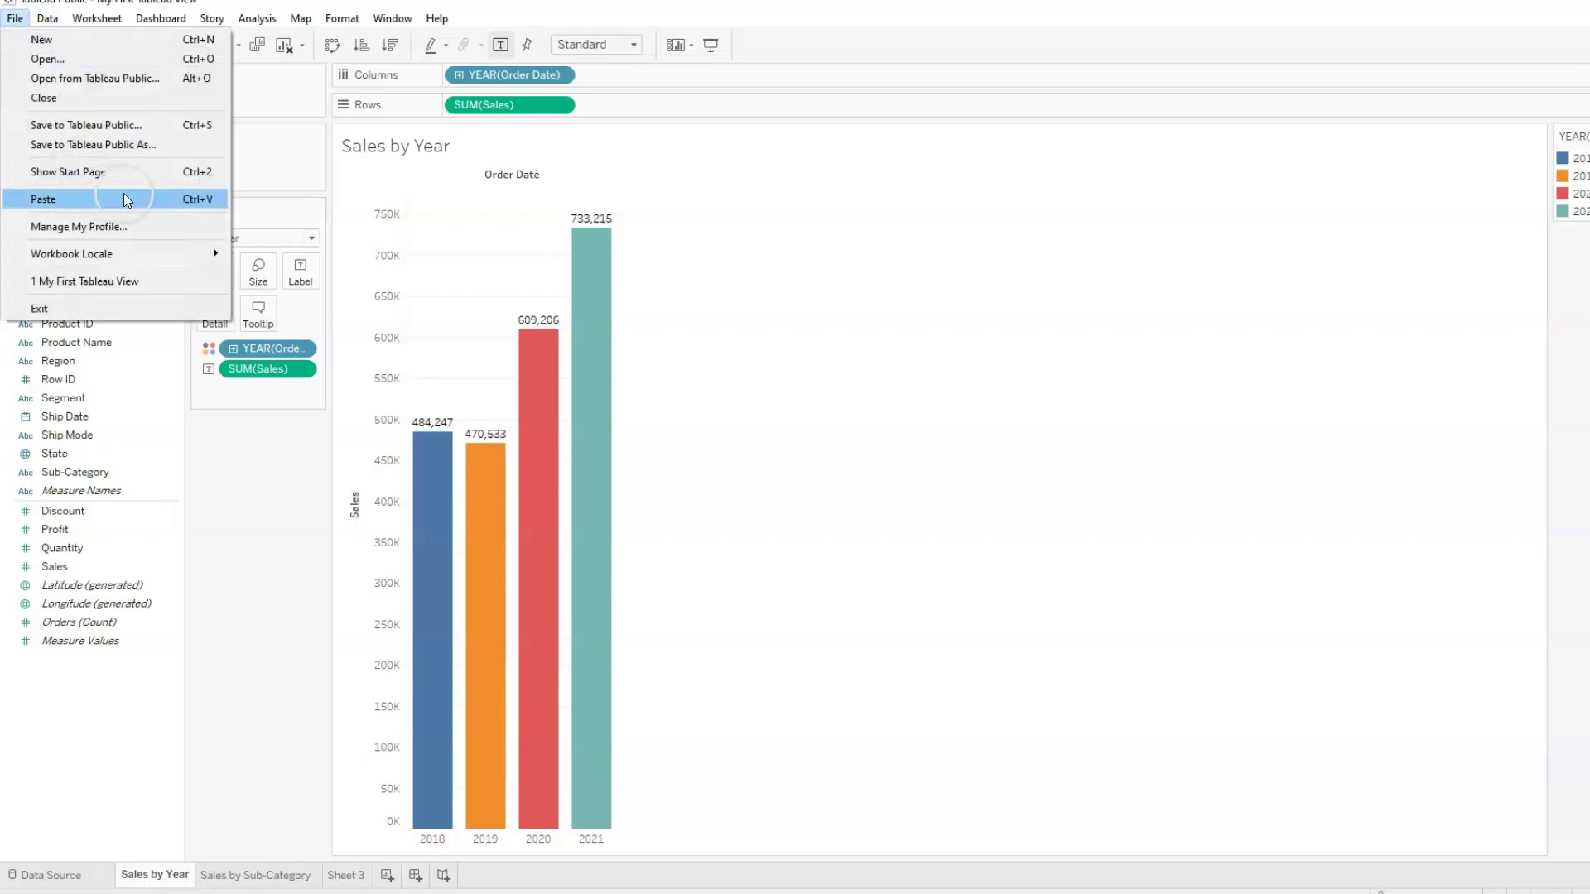